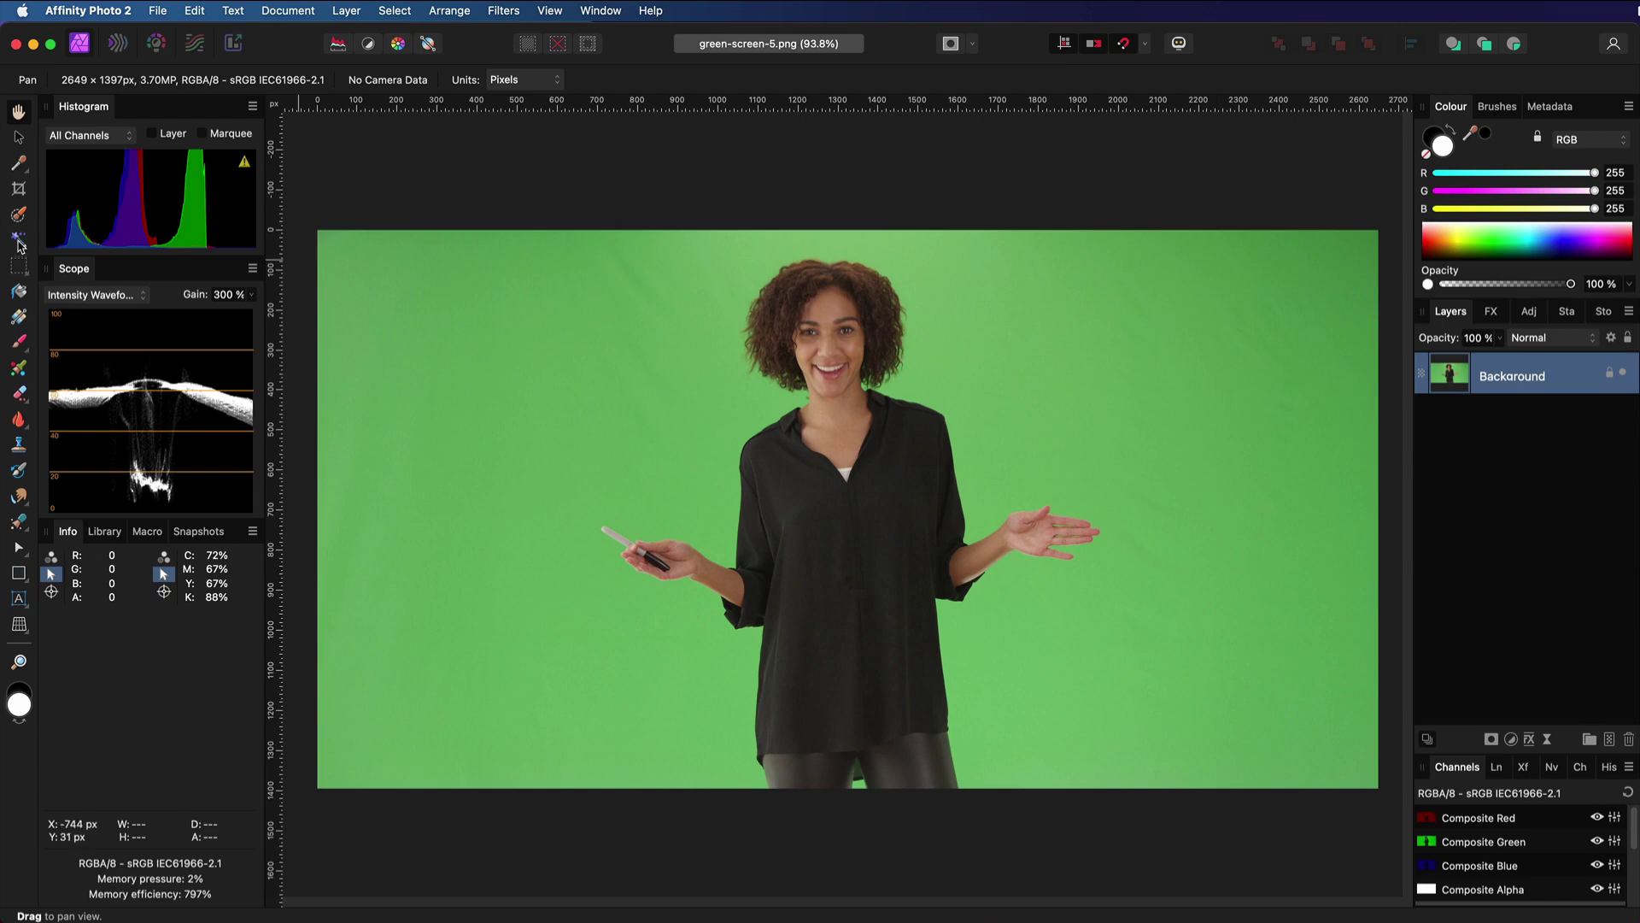
Step: Flood-select the green background at 4% tolerance and bring up Refine Selection
{"action": "left_click", "coordinate": [19, 239]}
{"action": "left_click", "coordinate": [555, 396]}
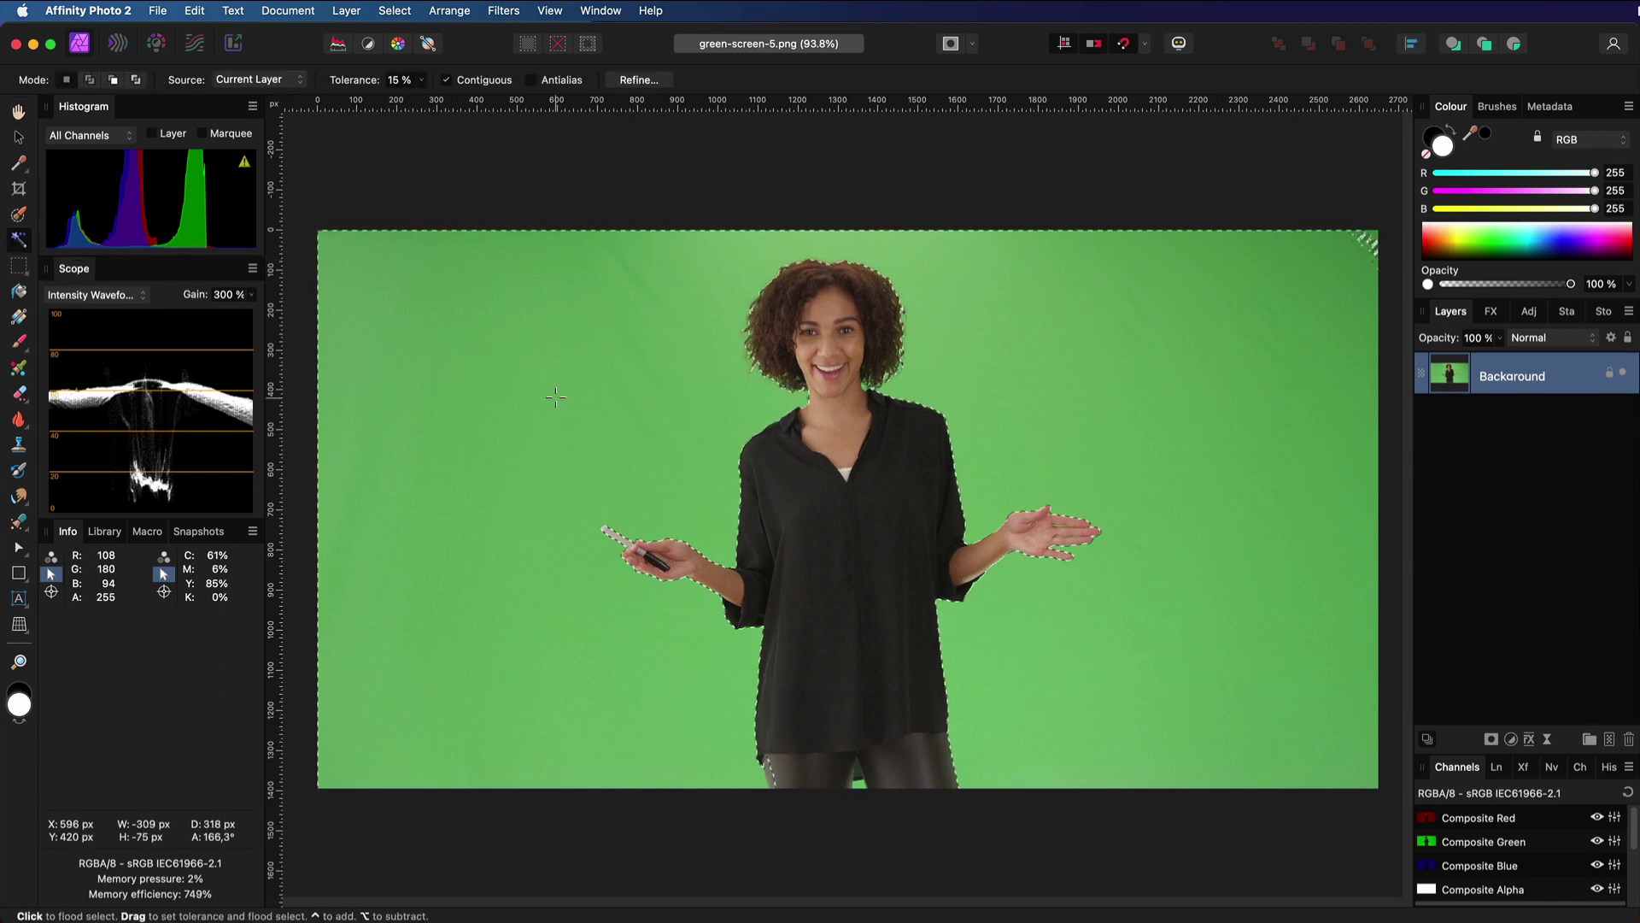
{"action": "scroll", "coordinate": [767, 777], "scroll_direction": "up", "scroll_amount": 4}
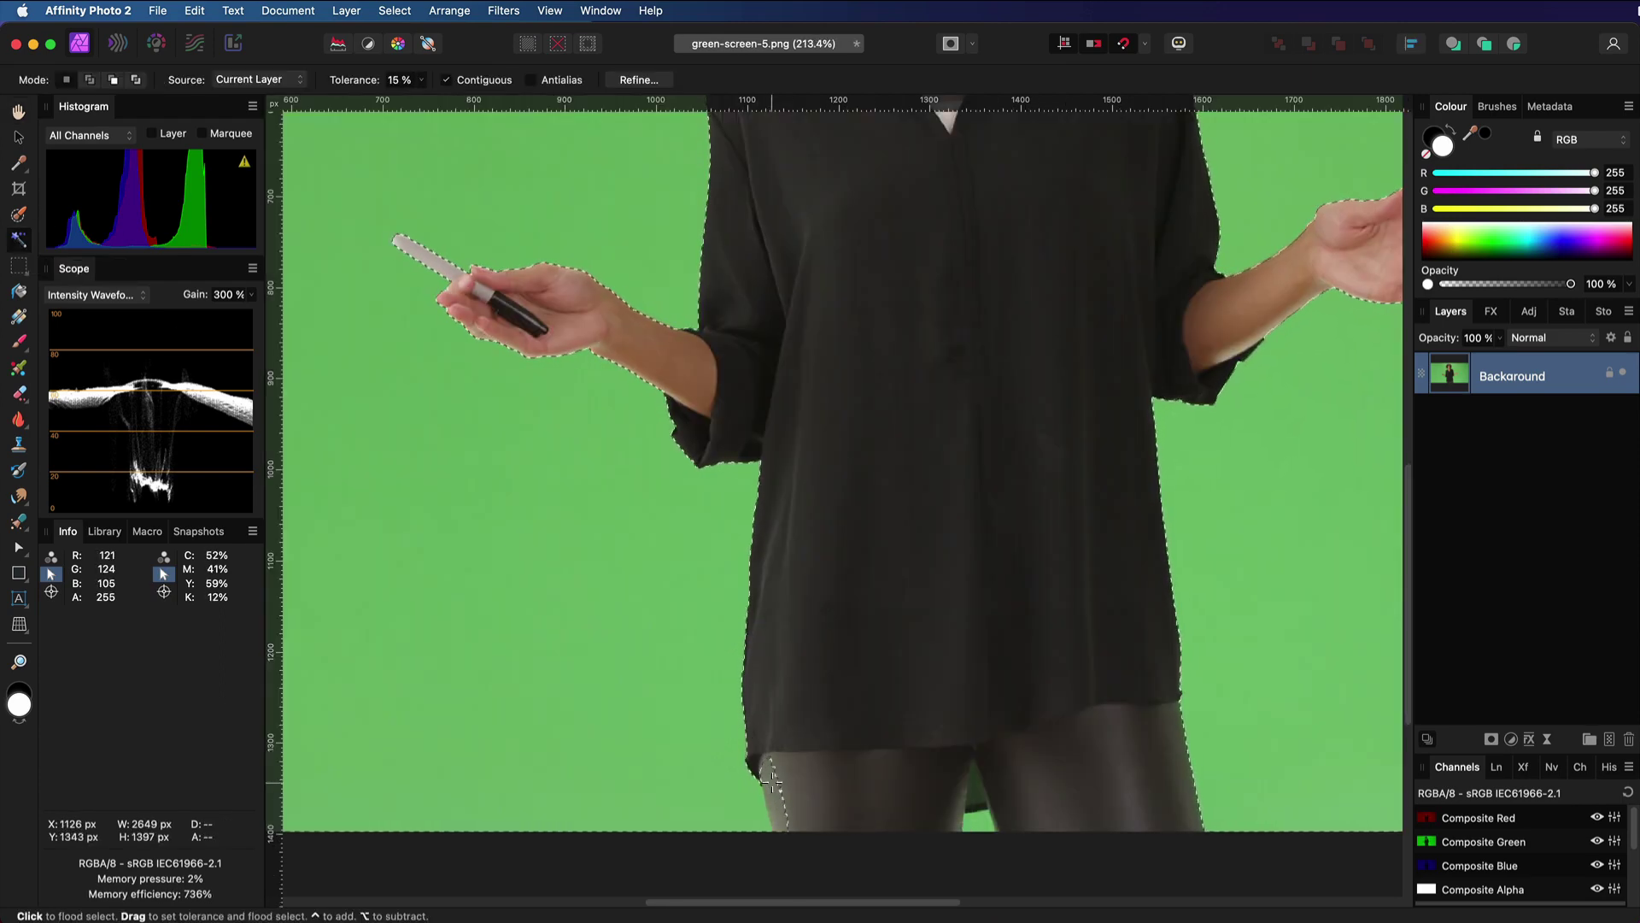
{"action": "left_click_drag", "start_coordinate": [995, 818], "coordinate": [992, 829]}
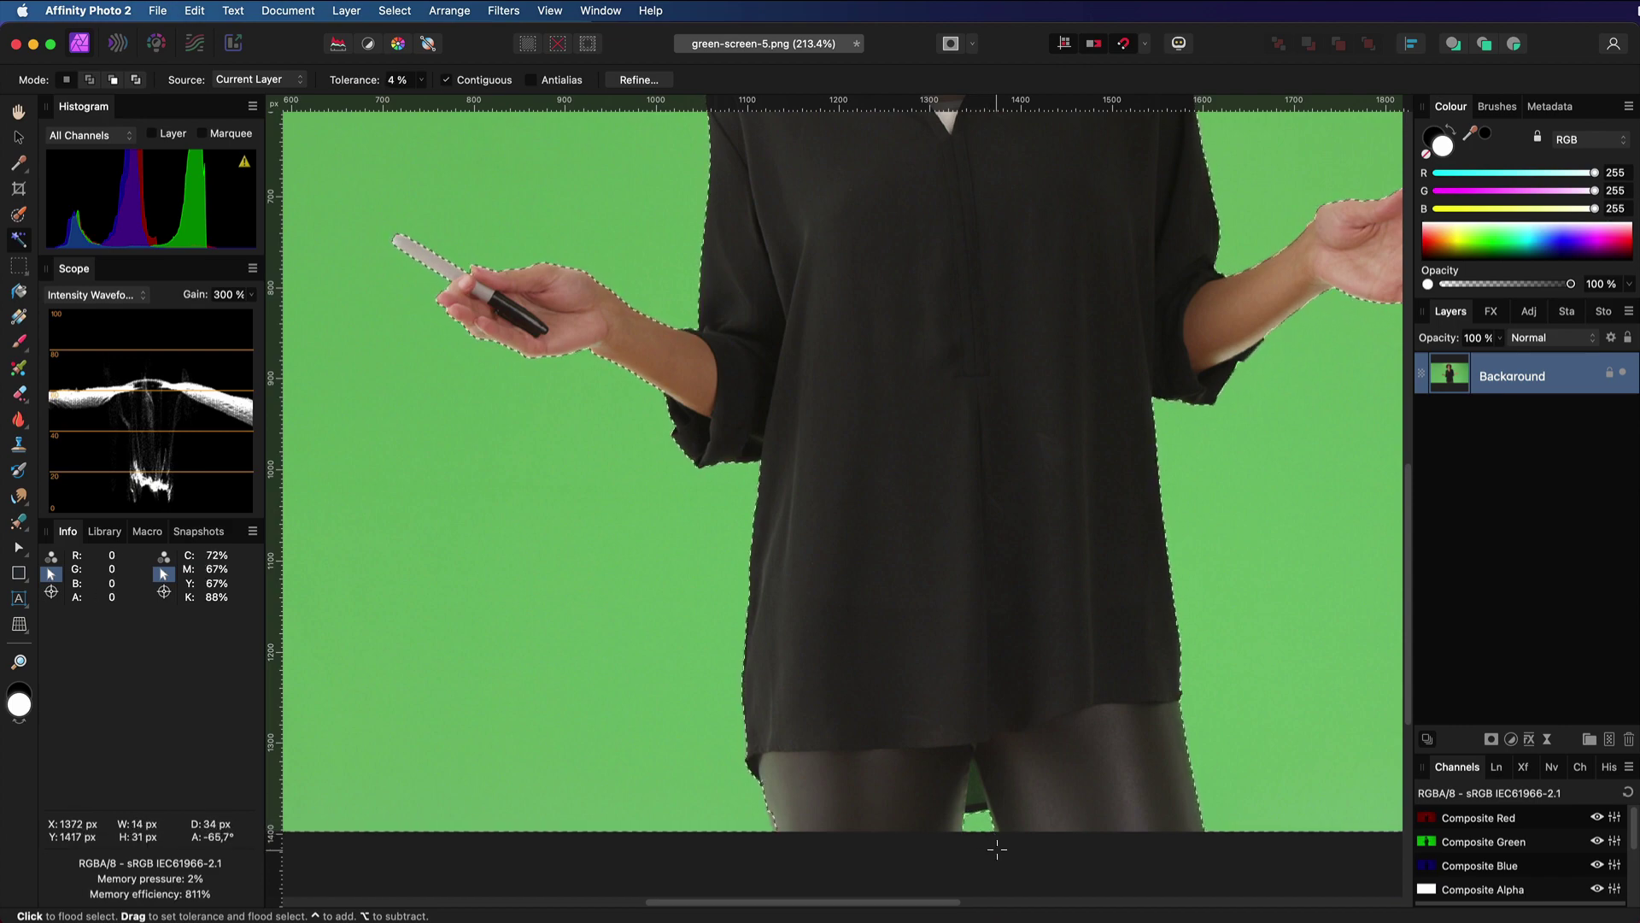
{"action": "scroll", "coordinate": [988, 826], "scroll_direction": "up", "scroll_amount": 10}
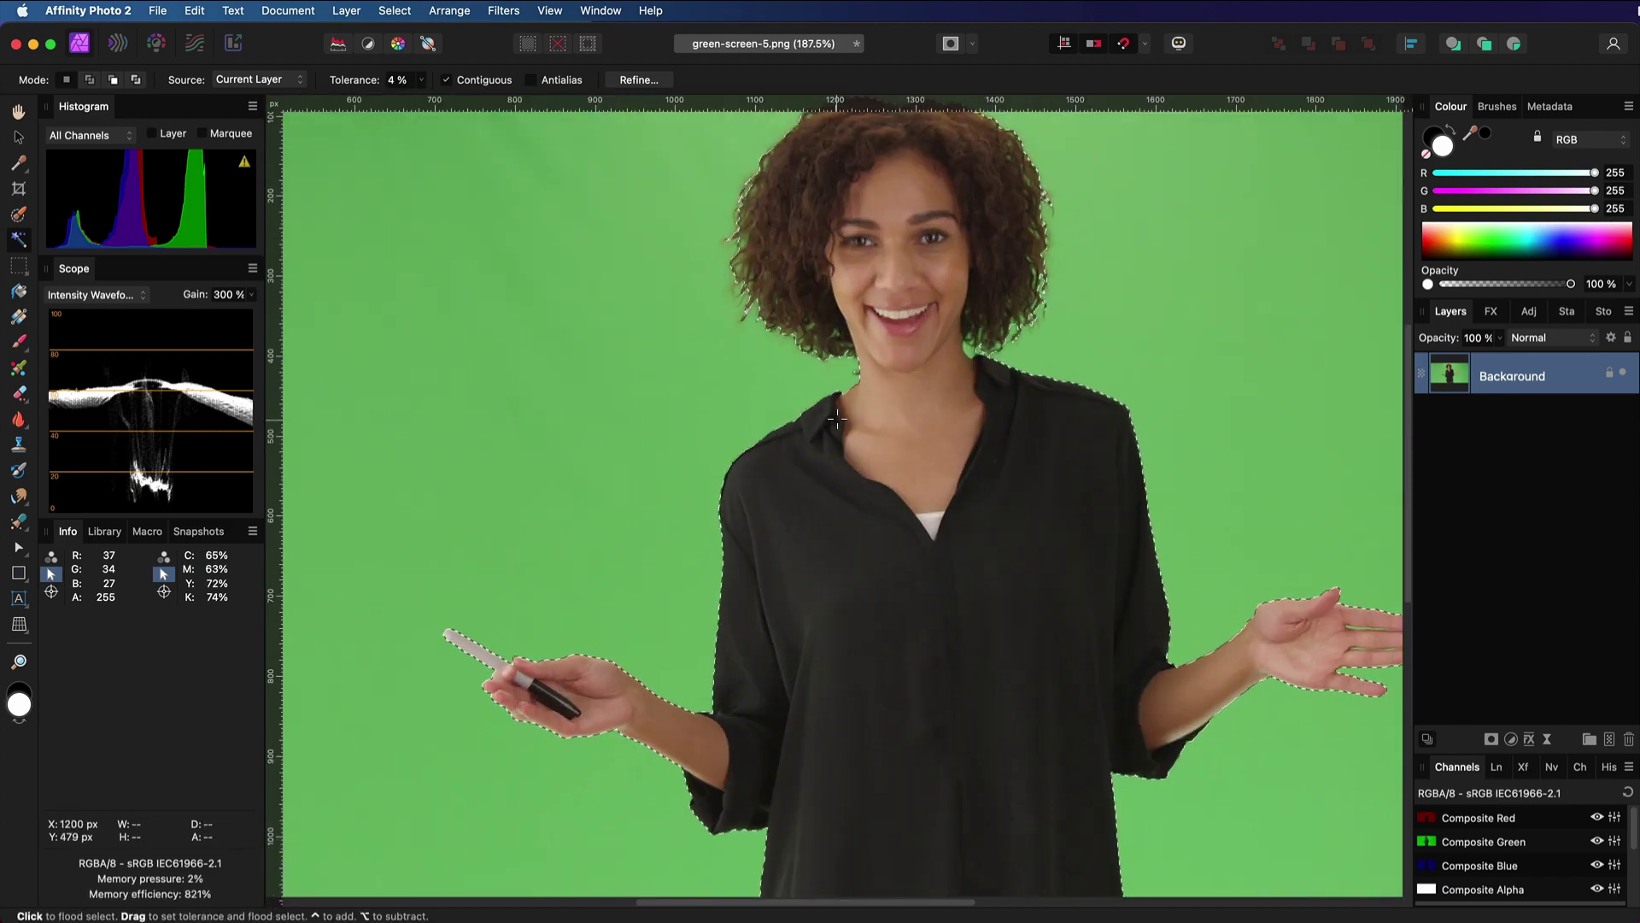
{"action": "left_click", "coordinate": [395, 10]}
{"action": "left_click", "coordinate": [638, 88]}
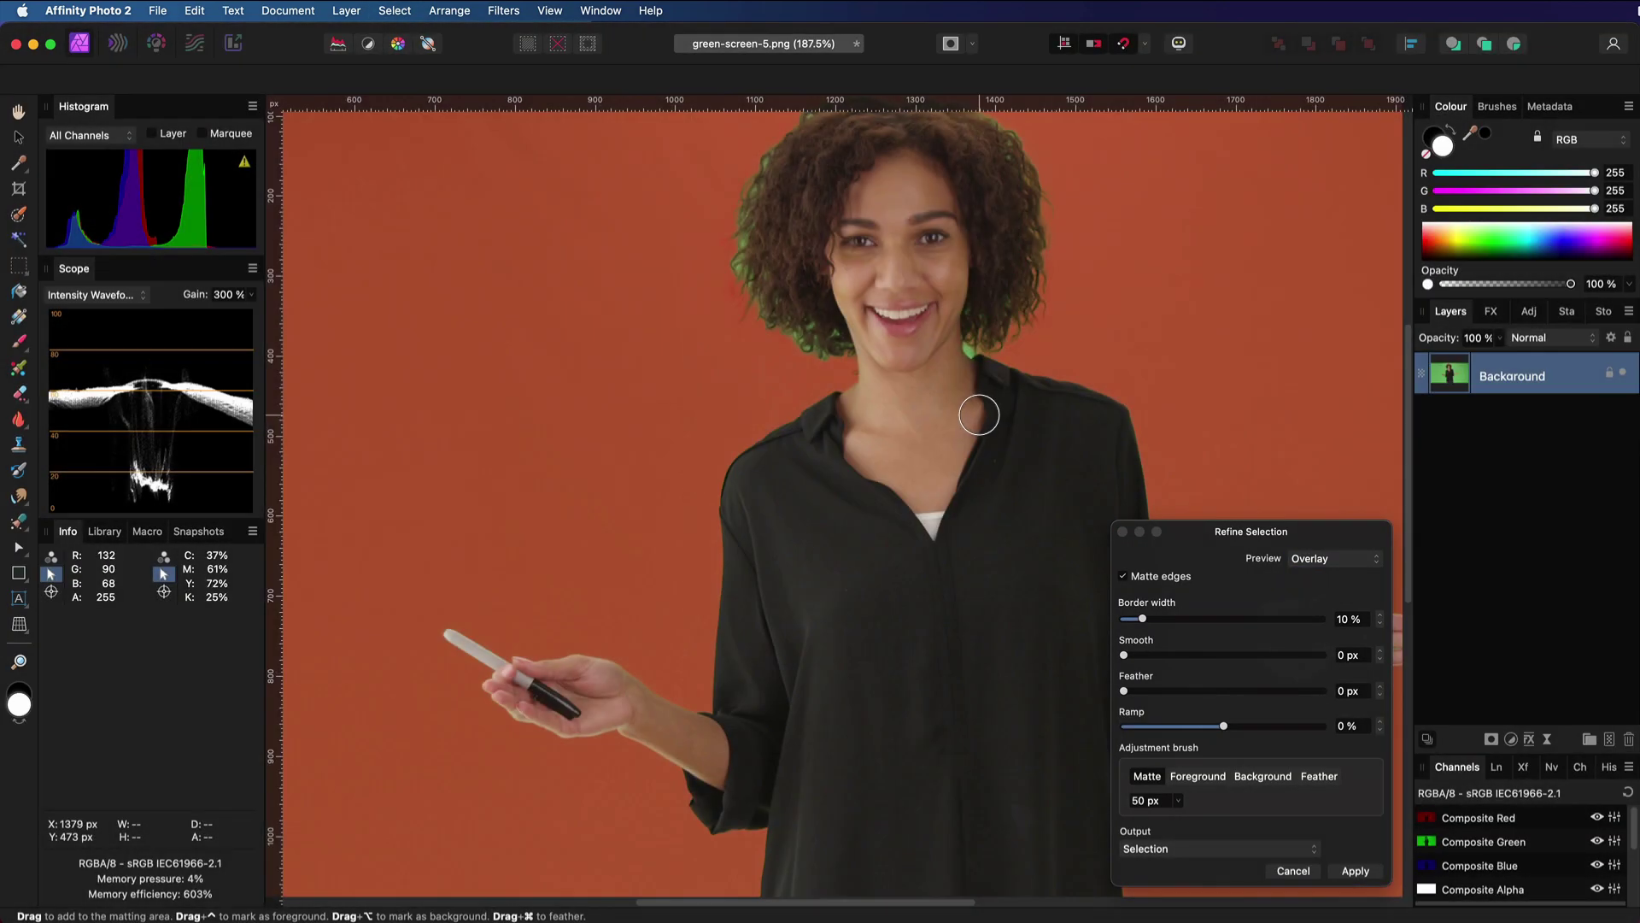
Step: Brush over the woman's curly hair edges to refine the selection
{"action": "scroll", "coordinate": [978, 415], "scroll_direction": "up", "scroll_amount": 5}
{"action": "mouse_move", "coordinate": [767, 367]}
{"action": "left_mouse_down"}
{"action": "mouse_move", "coordinate": [812, 469]}
{"action": "mouse_move", "coordinate": [880, 530]}
{"action": "left_mouse_up"}
{"action": "left_click_drag", "start_coordinate": [1062, 487], "coordinate": [1017, 500]}
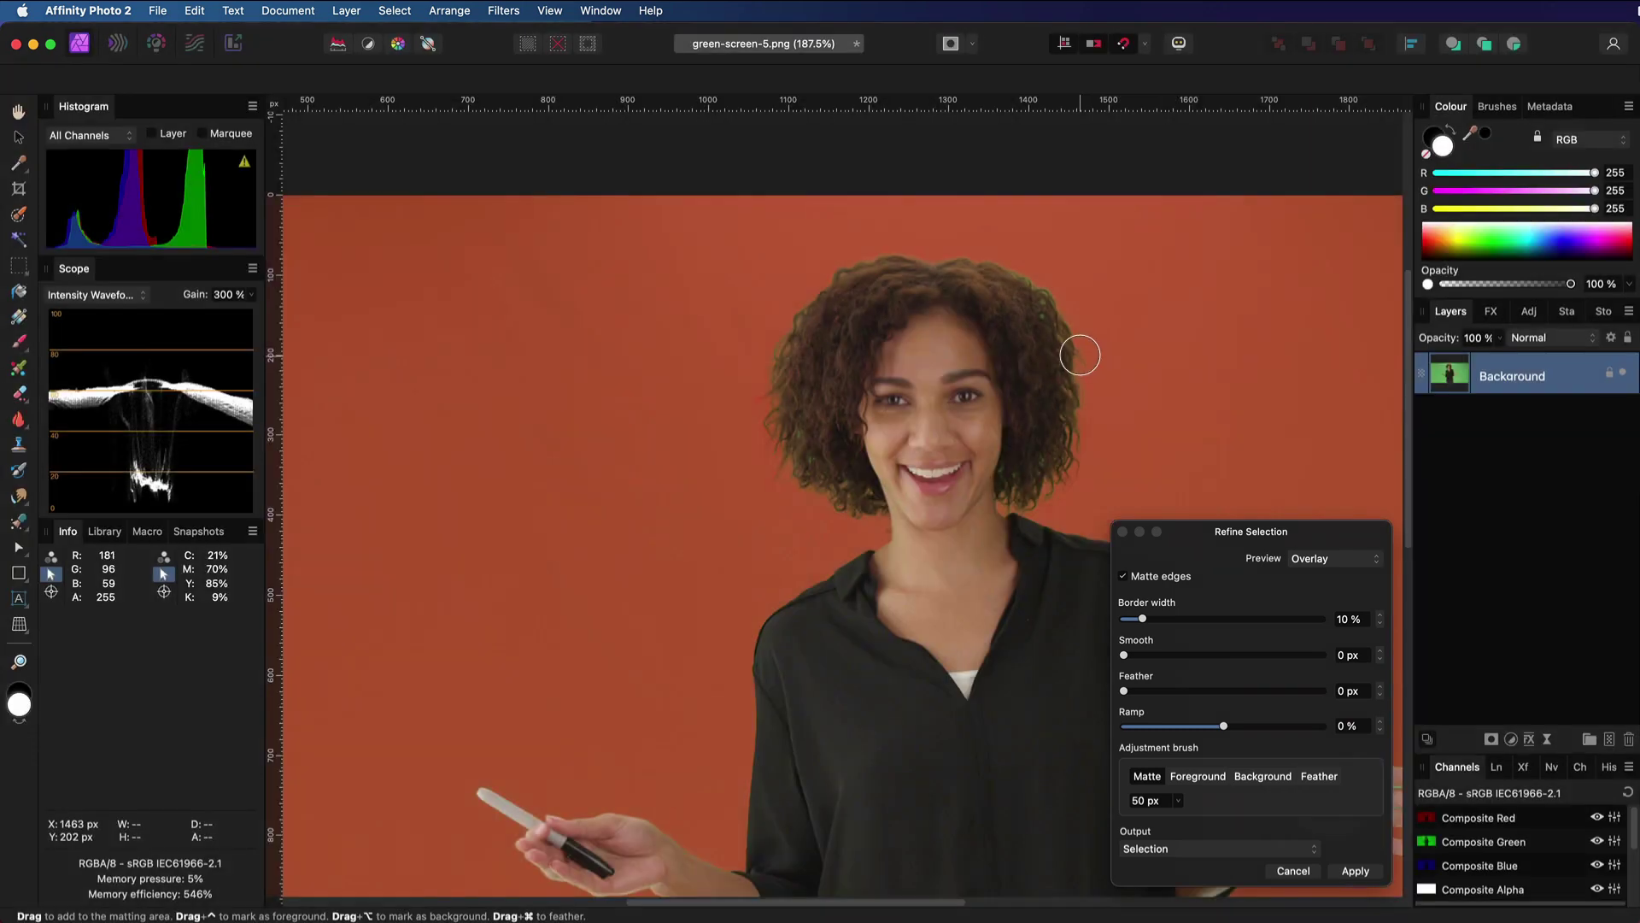
{"action": "left_click_drag", "start_coordinate": [1079, 351], "coordinate": [864, 271]}
{"action": "scroll", "coordinate": [874, 587], "scroll_direction": "down", "scroll_amount": 5}
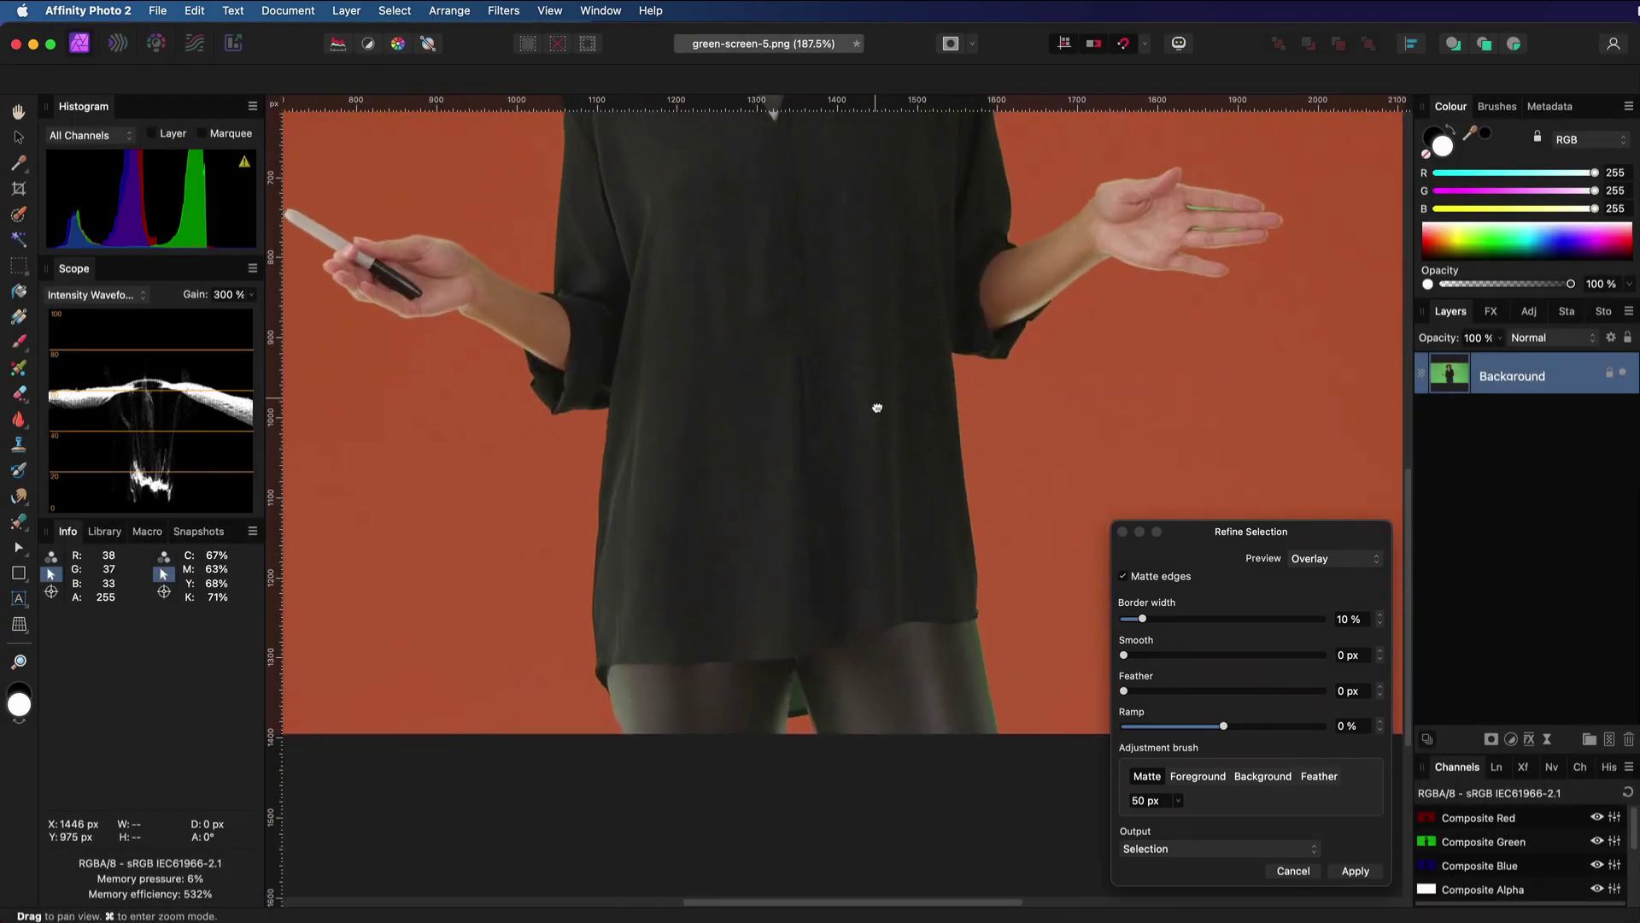
{"action": "scroll", "coordinate": [880, 393], "scroll_direction": "up", "scroll_amount": 10}
Step: Apply the refinement with output set to New layer with mask
{"action": "left_click", "coordinate": [1219, 848]}
{"action": "left_click", "coordinate": [1162, 906]}
{"action": "left_click", "coordinate": [1355, 871]}
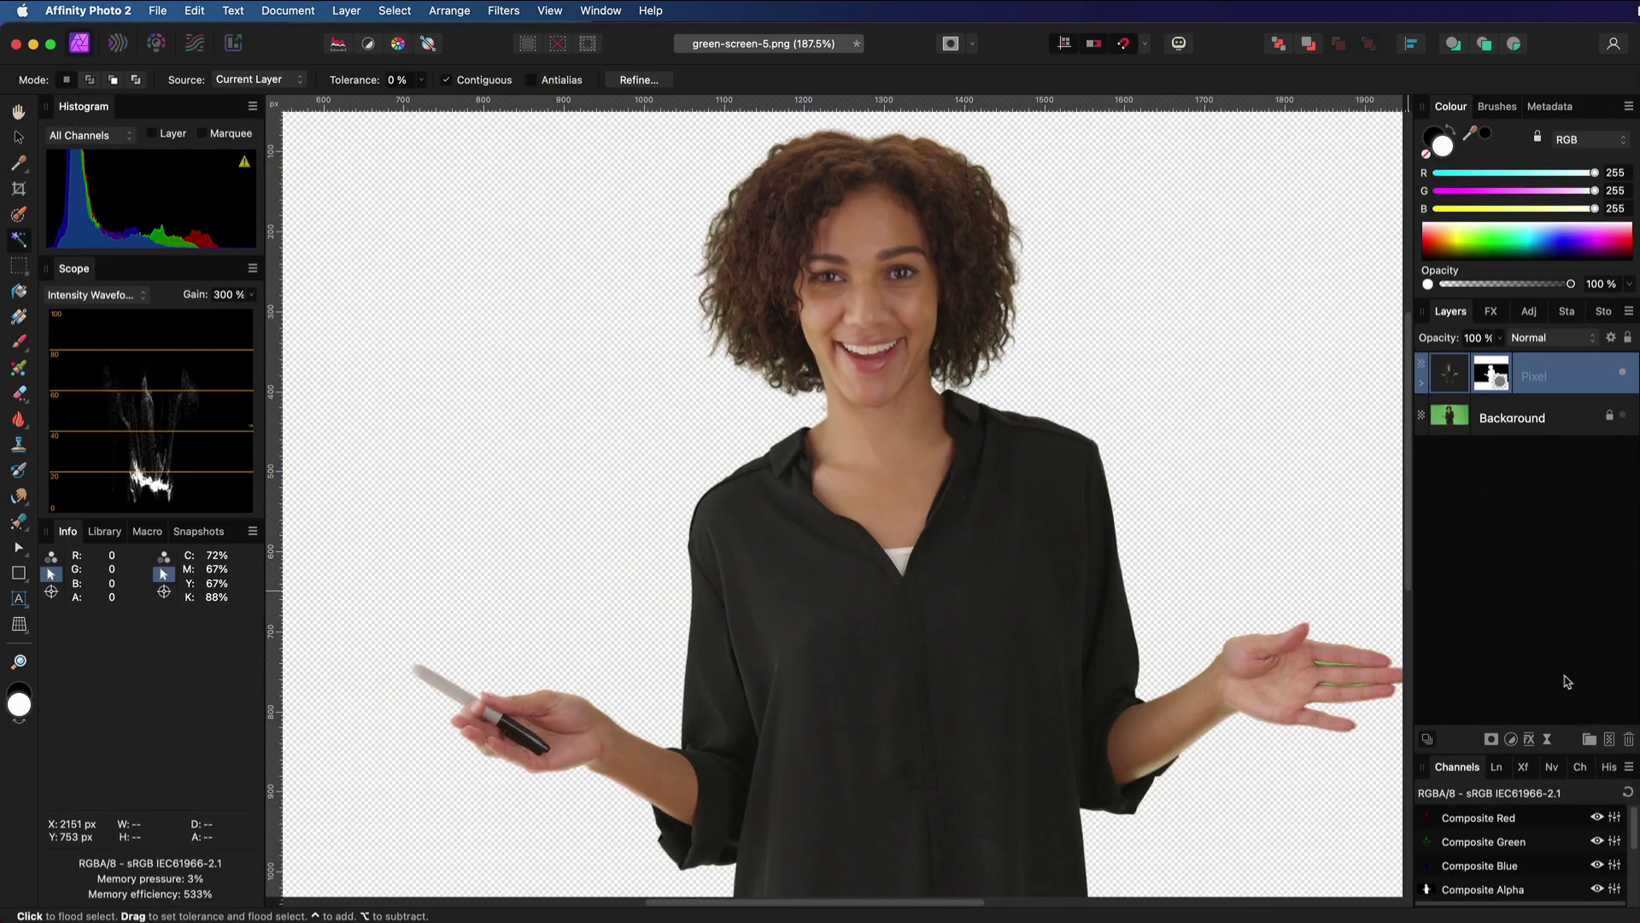
Step: Add an HSL Shift adjustment targeting the green range, desaturating and darkening it
{"action": "left_click", "coordinate": [1511, 738]}
{"action": "left_click", "coordinate": [1533, 762]}
{"action": "left_click_drag", "start_coordinate": [1202, 808], "coordinate": [1151, 808]}
{"action": "mouse_move", "coordinate": [1247, 692]}
{"action": "left_mouse_down"}
{"action": "mouse_move", "coordinate": [1280, 671]}
{"action": "mouse_move", "coordinate": [1245, 693]}
{"action": "left_mouse_up"}
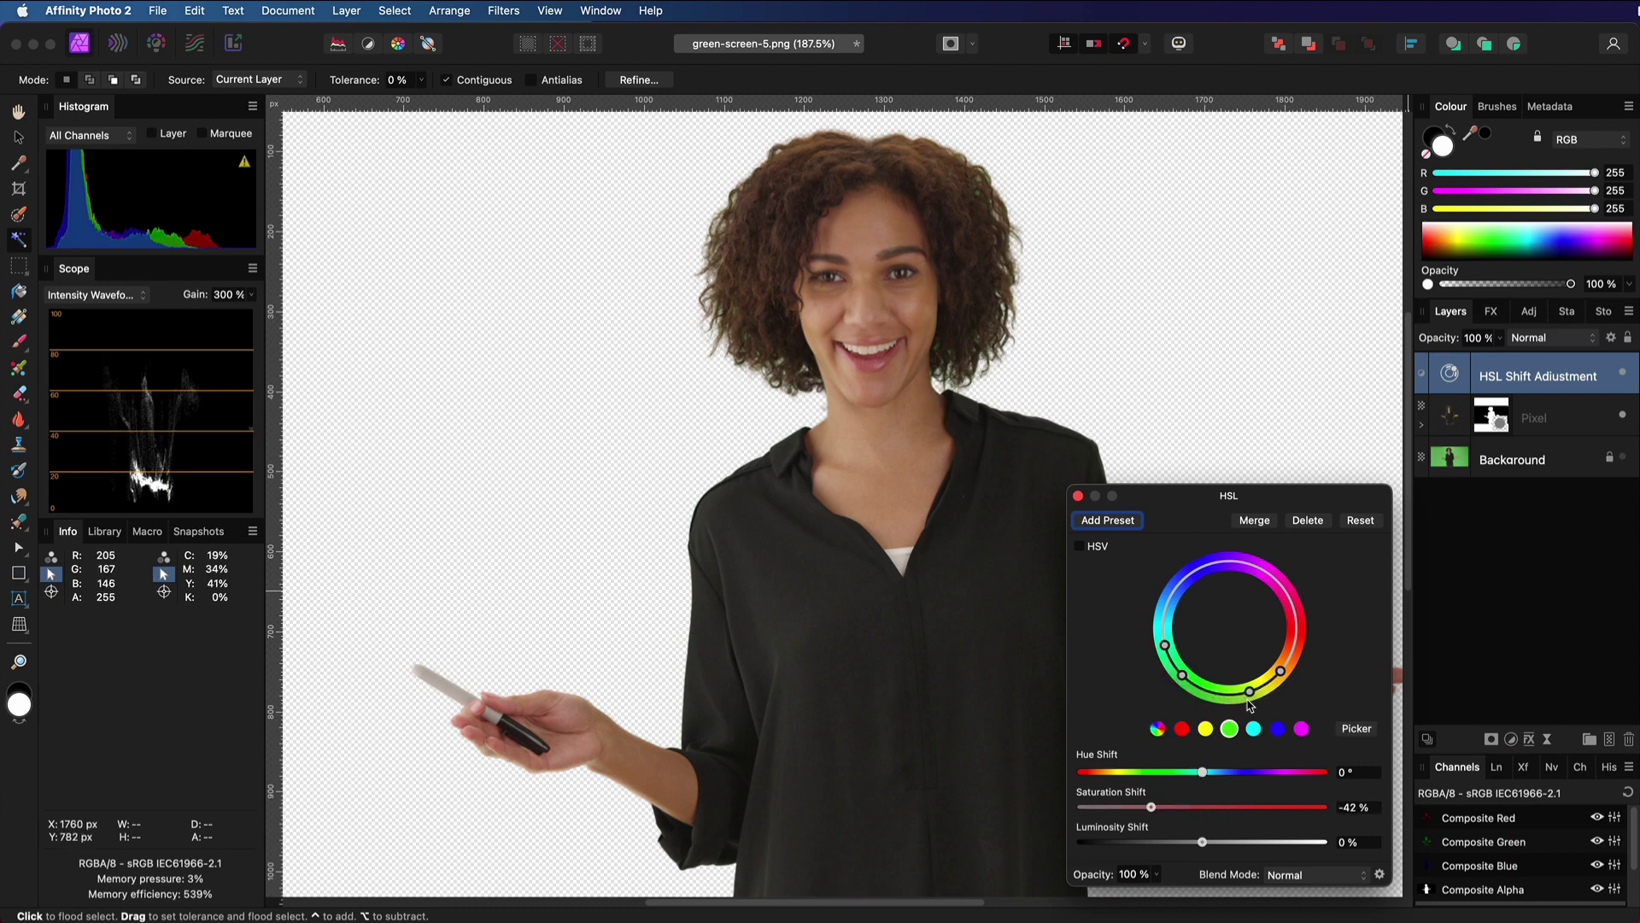
{"action": "left_click_drag", "start_coordinate": [1150, 807], "coordinate": [1205, 773]}
{"action": "left_click_drag", "start_coordinate": [1202, 842], "coordinate": [1082, 842]}
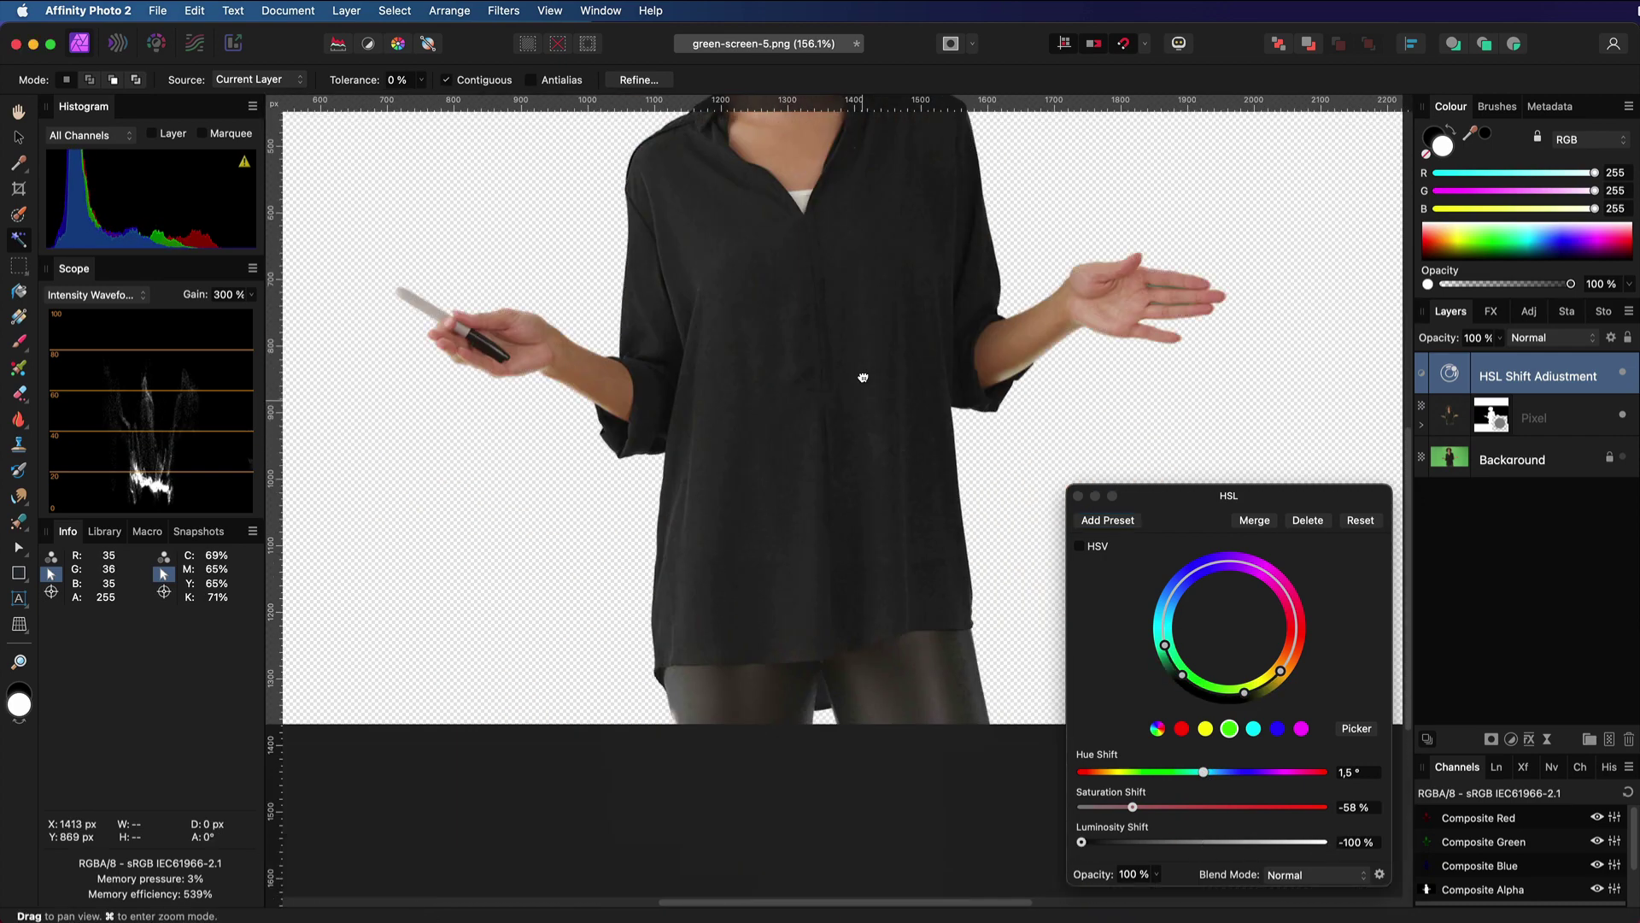
Step: Widen the green hue range and settle on 76.6° hue, -3% saturation, -48% luminosity
{"action": "scroll", "coordinate": [975, 290], "scroll_direction": "up", "scroll_amount": 5}
{"action": "left_click_drag", "start_coordinate": [1164, 644], "coordinate": [1163, 634]}
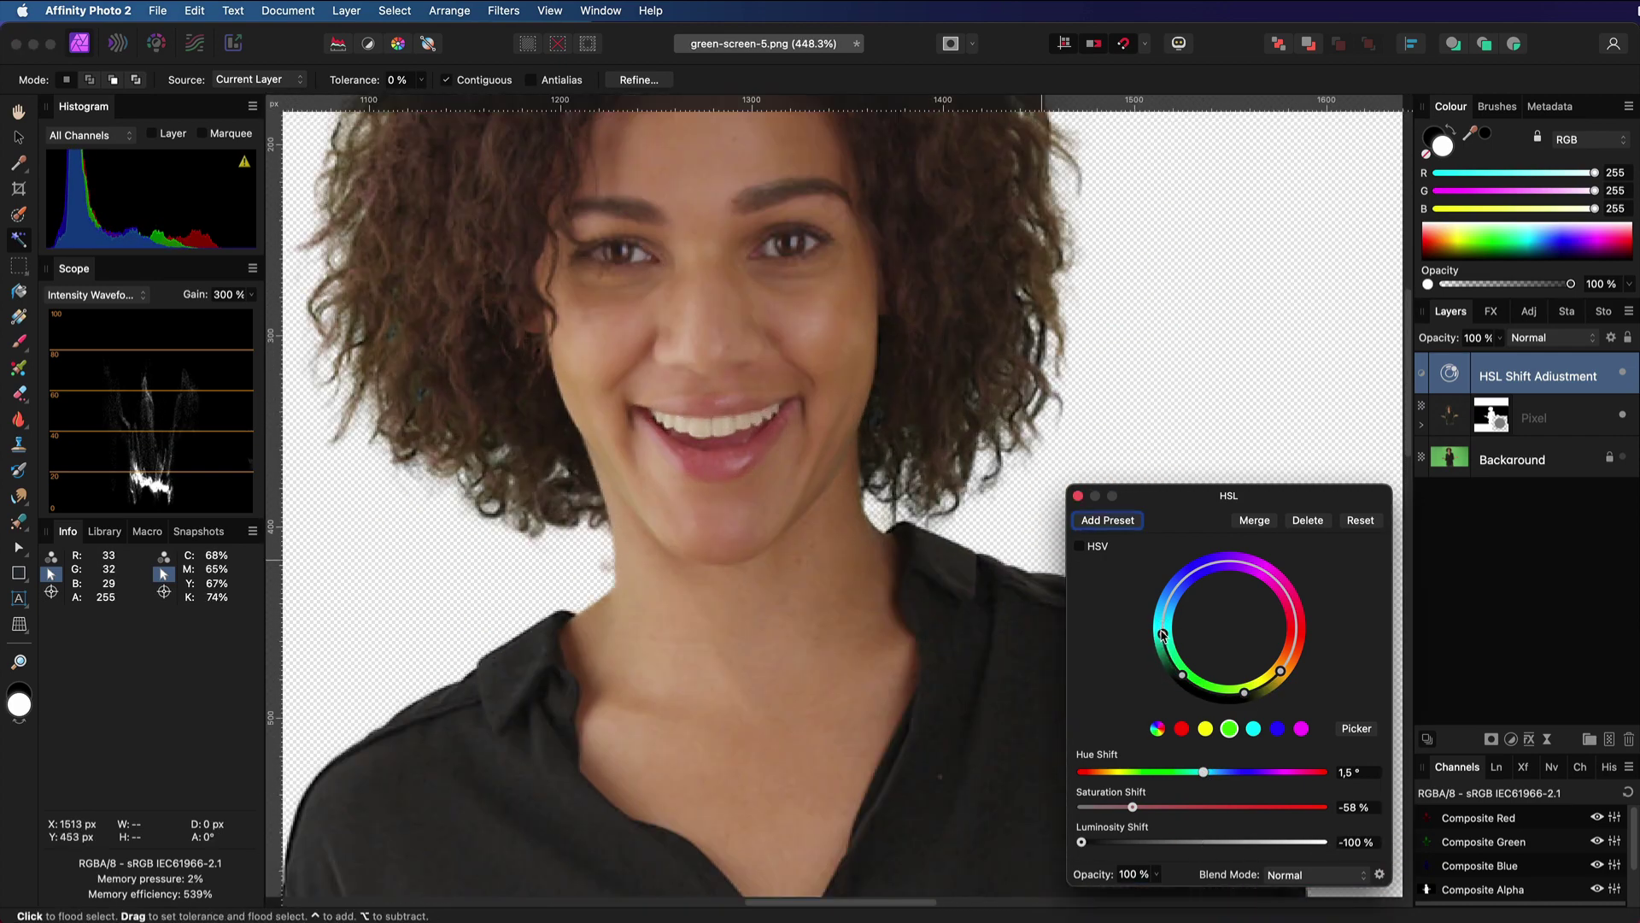
{"action": "mouse_move", "coordinate": [1280, 670]}
{"action": "left_mouse_down"}
{"action": "mouse_move", "coordinate": [1289, 658]}
{"action": "mouse_move", "coordinate": [1263, 685]}
{"action": "left_mouse_up"}
{"action": "left_click_drag", "start_coordinate": [1081, 843], "coordinate": [1198, 806]}
{"action": "left_click_drag", "start_coordinate": [1203, 771], "coordinate": [1253, 771]}
{"action": "scroll", "coordinate": [860, 248], "scroll_direction": "down", "scroll_amount": 3}
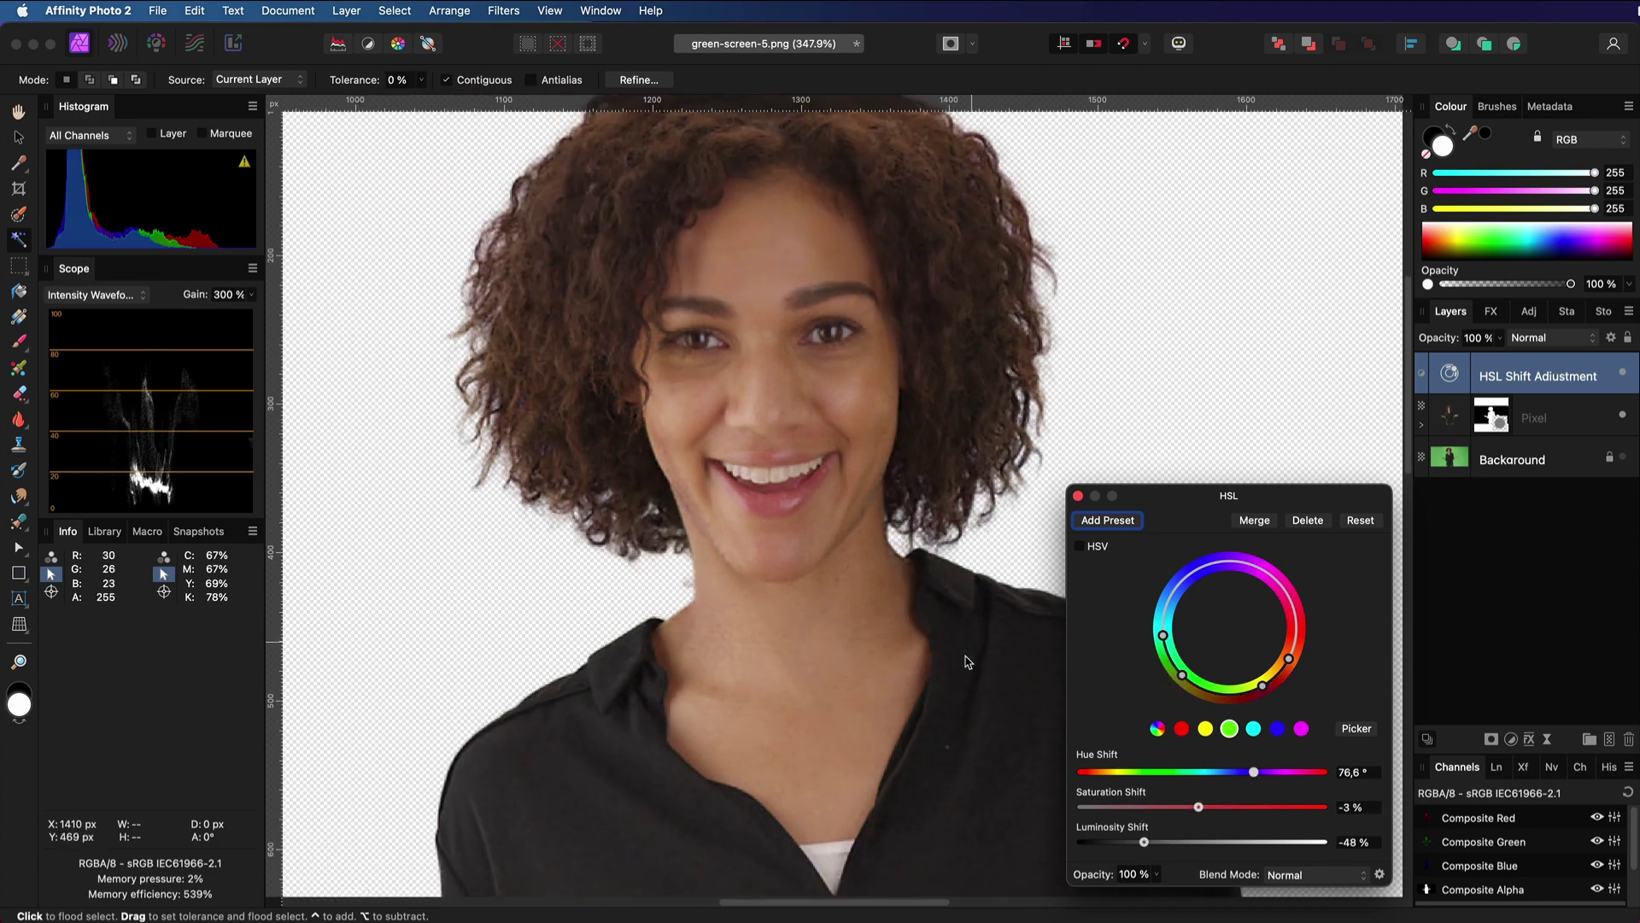
{"action": "scroll", "coordinate": [861, 249], "scroll_direction": "down", "scroll_amount": 15}
Step: Add a Fill layer and place it beneath the cut-out Pixel layer
{"action": "left_click", "coordinate": [1078, 495]}
{"action": "key", "text": "super+0"}
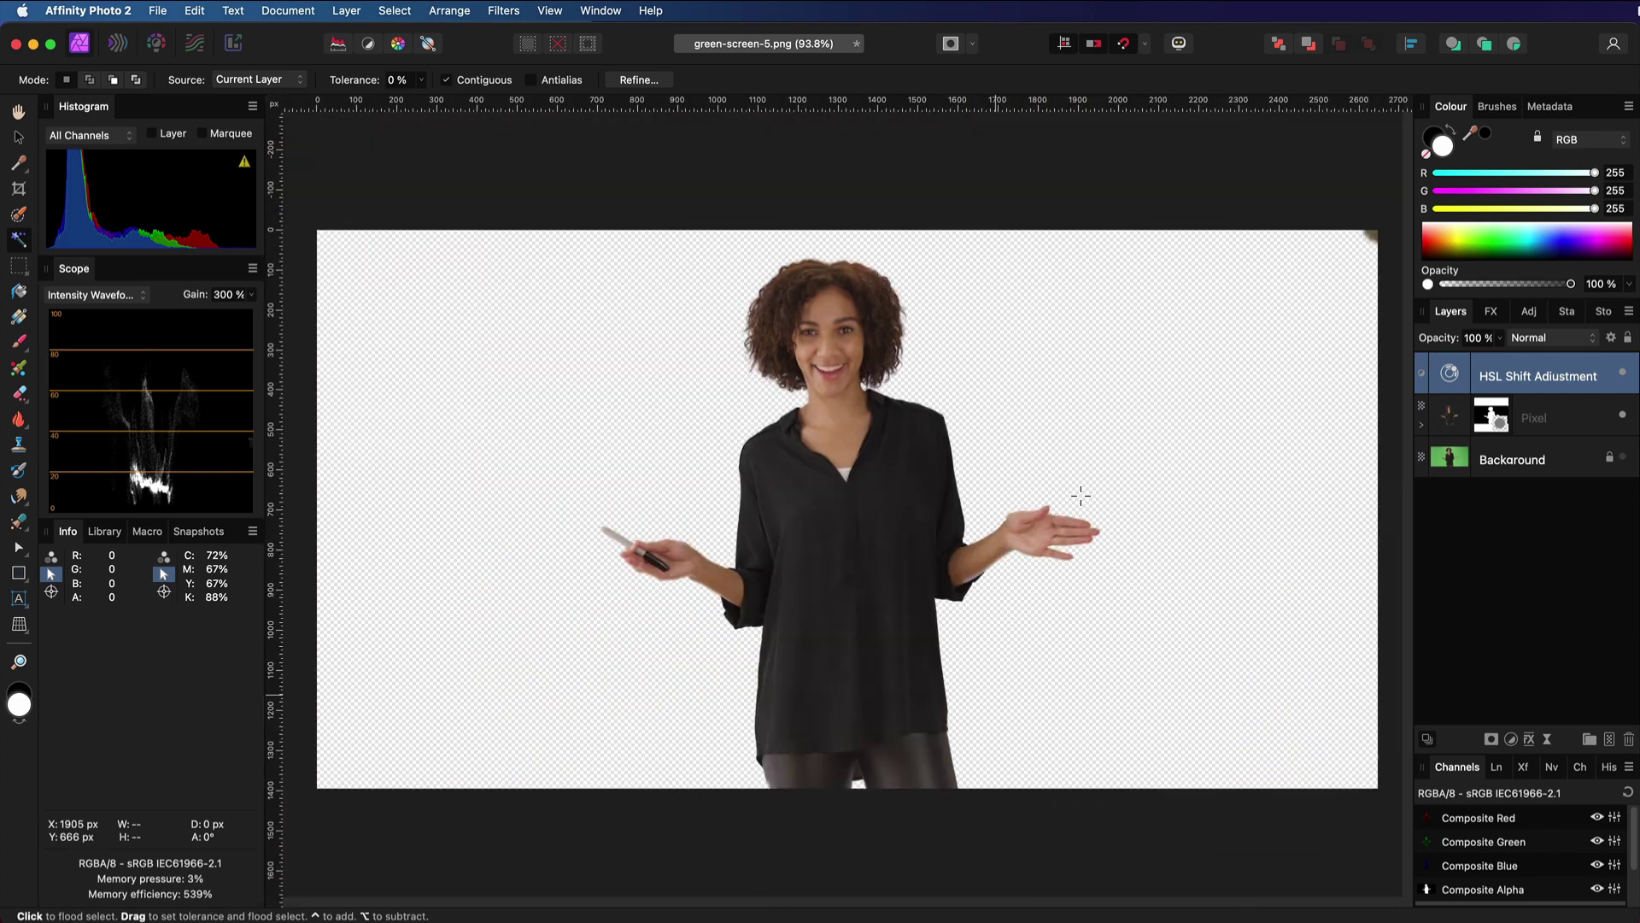
{"action": "key", "text": "super+shift+f"}
{"action": "left_click_drag", "start_coordinate": [1449, 373], "coordinate": [1526, 474]}
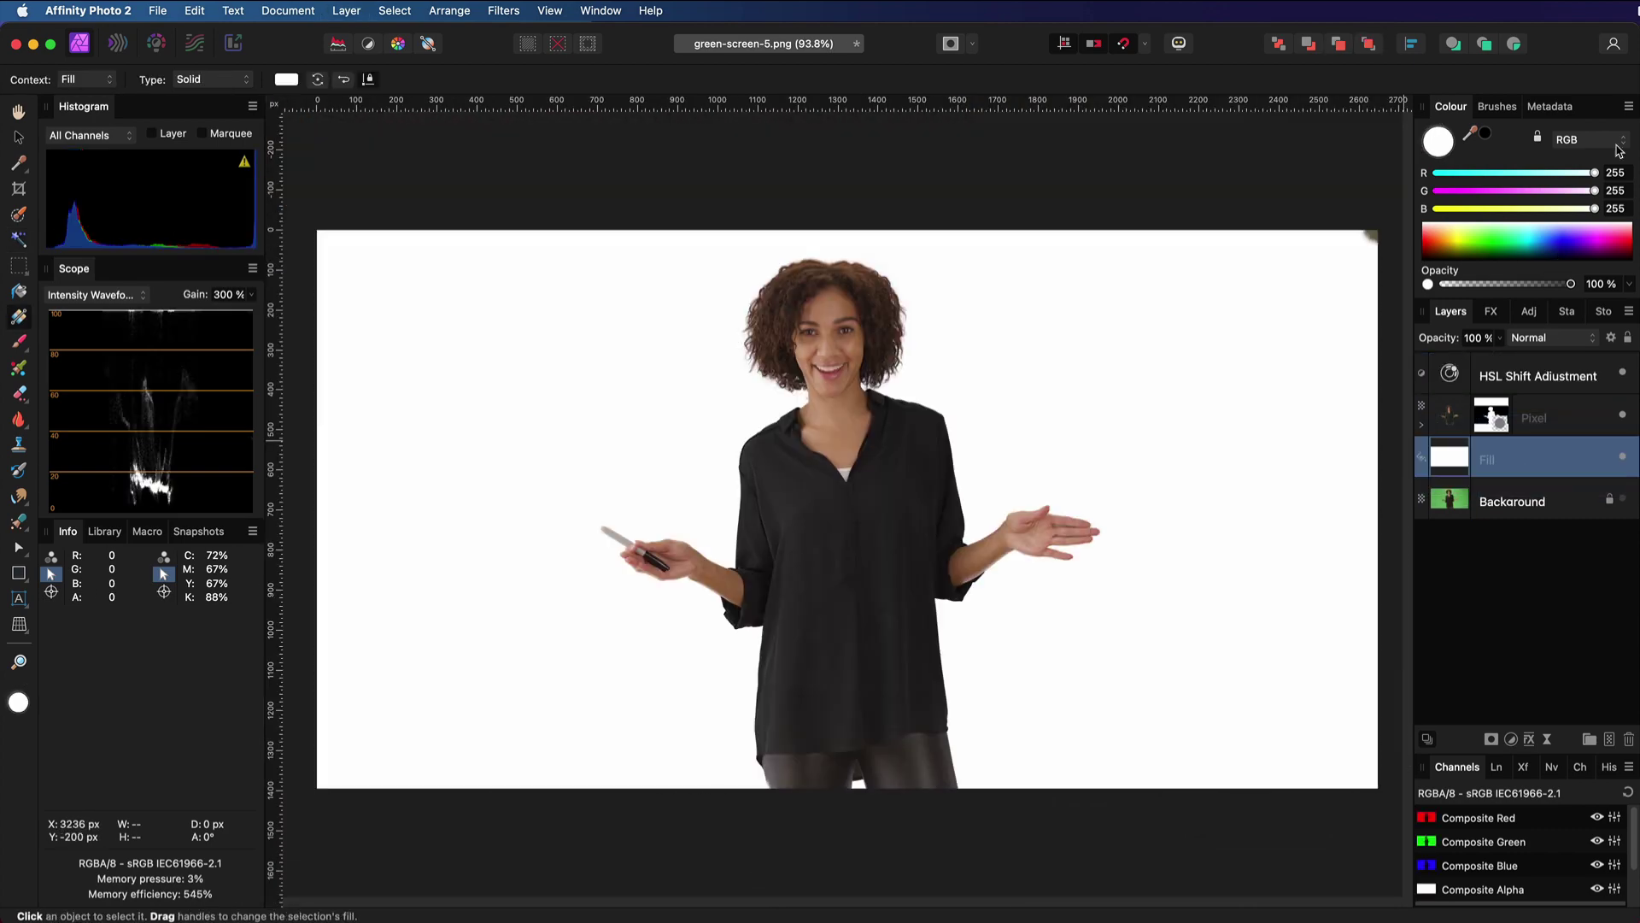
Step: Set the fill colour to light grey using the HSL colour wheel
{"action": "left_click", "coordinate": [1628, 106]}
{"action": "left_click", "coordinate": [1588, 171]}
{"action": "left_click_drag", "start_coordinate": [1546, 205], "coordinate": [1547, 254]}
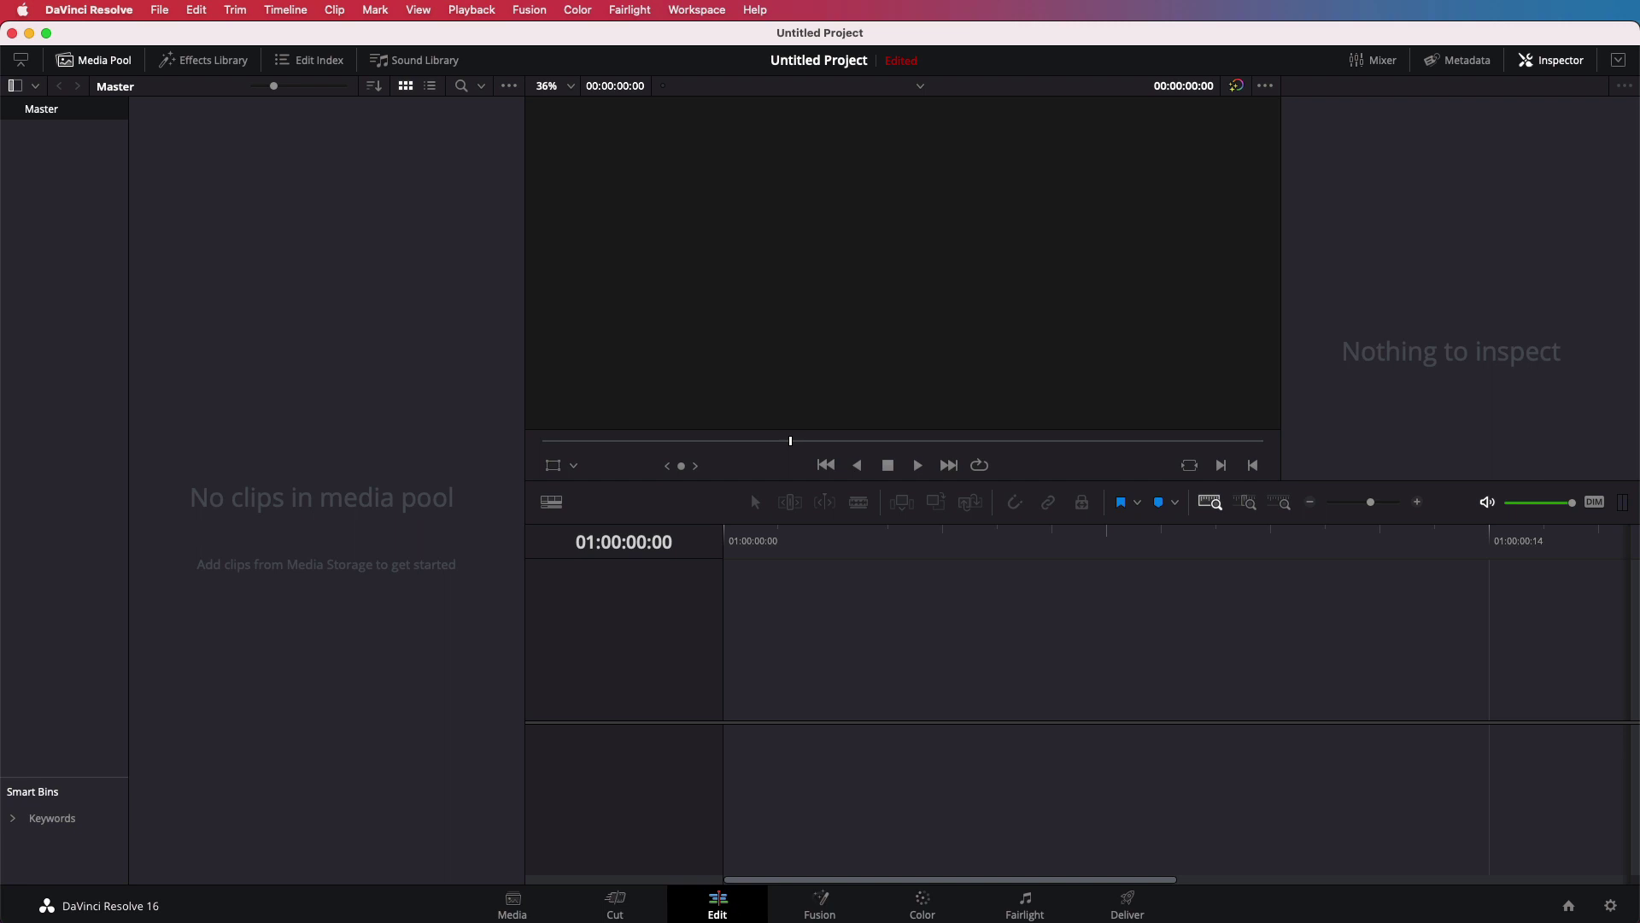
Step: Drop green-screen-[5-5].png onto the Edit timeline to create Timeline 1 and go to Fusion
{"action": "left_click_drag", "start_coordinate": [1606, 835], "coordinate": [727, 636]}
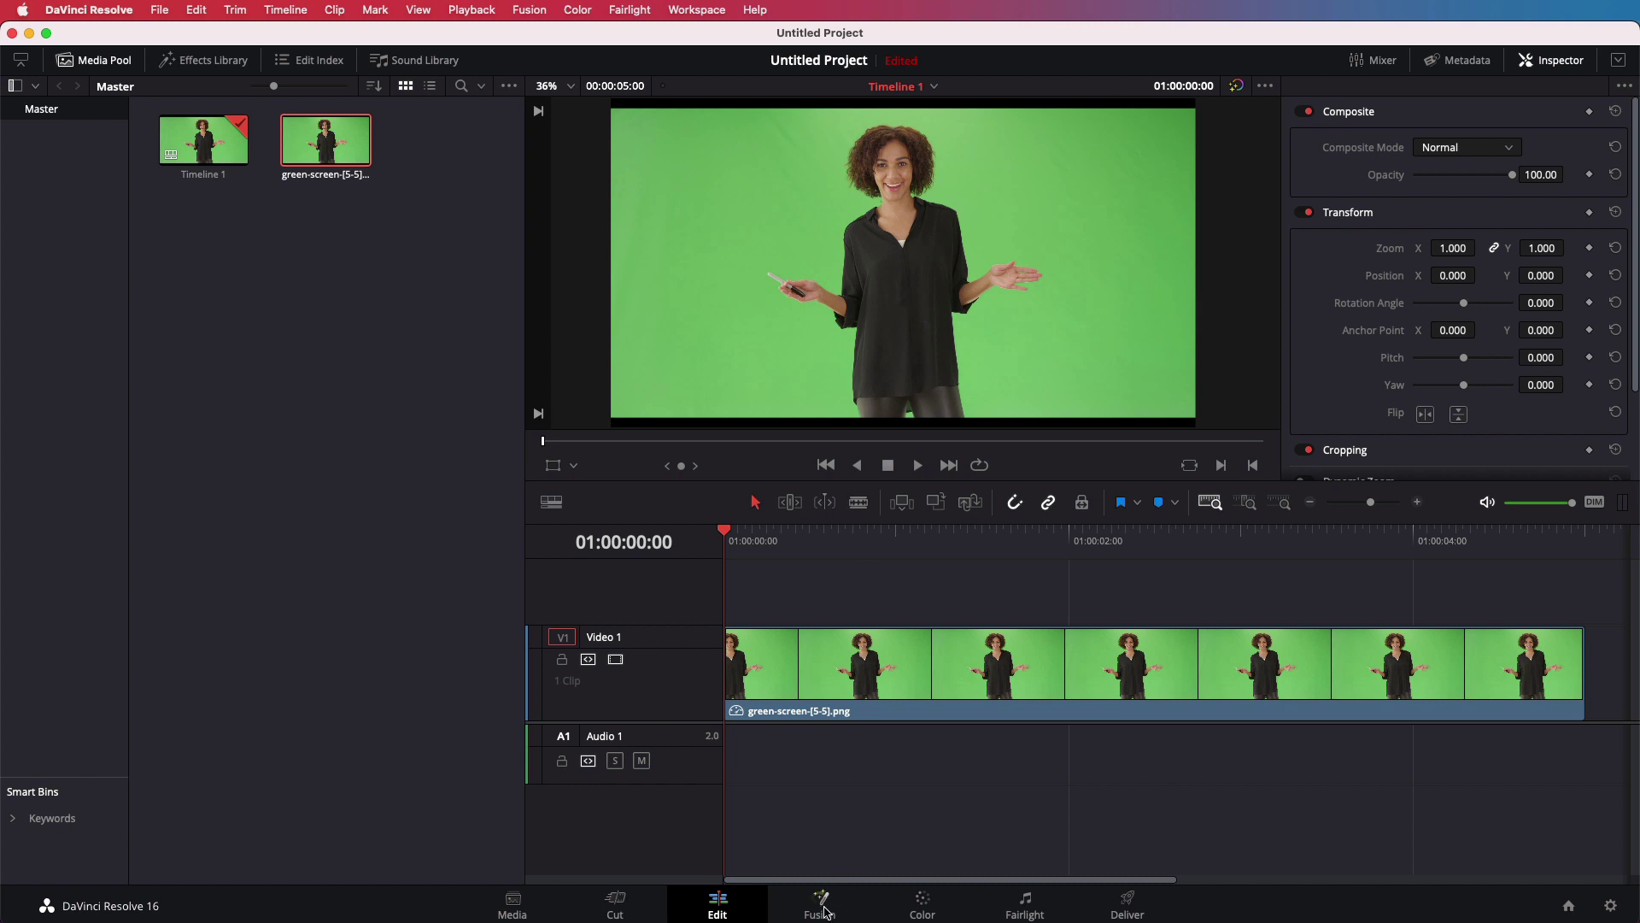
{"action": "left_click", "coordinate": [822, 903]}
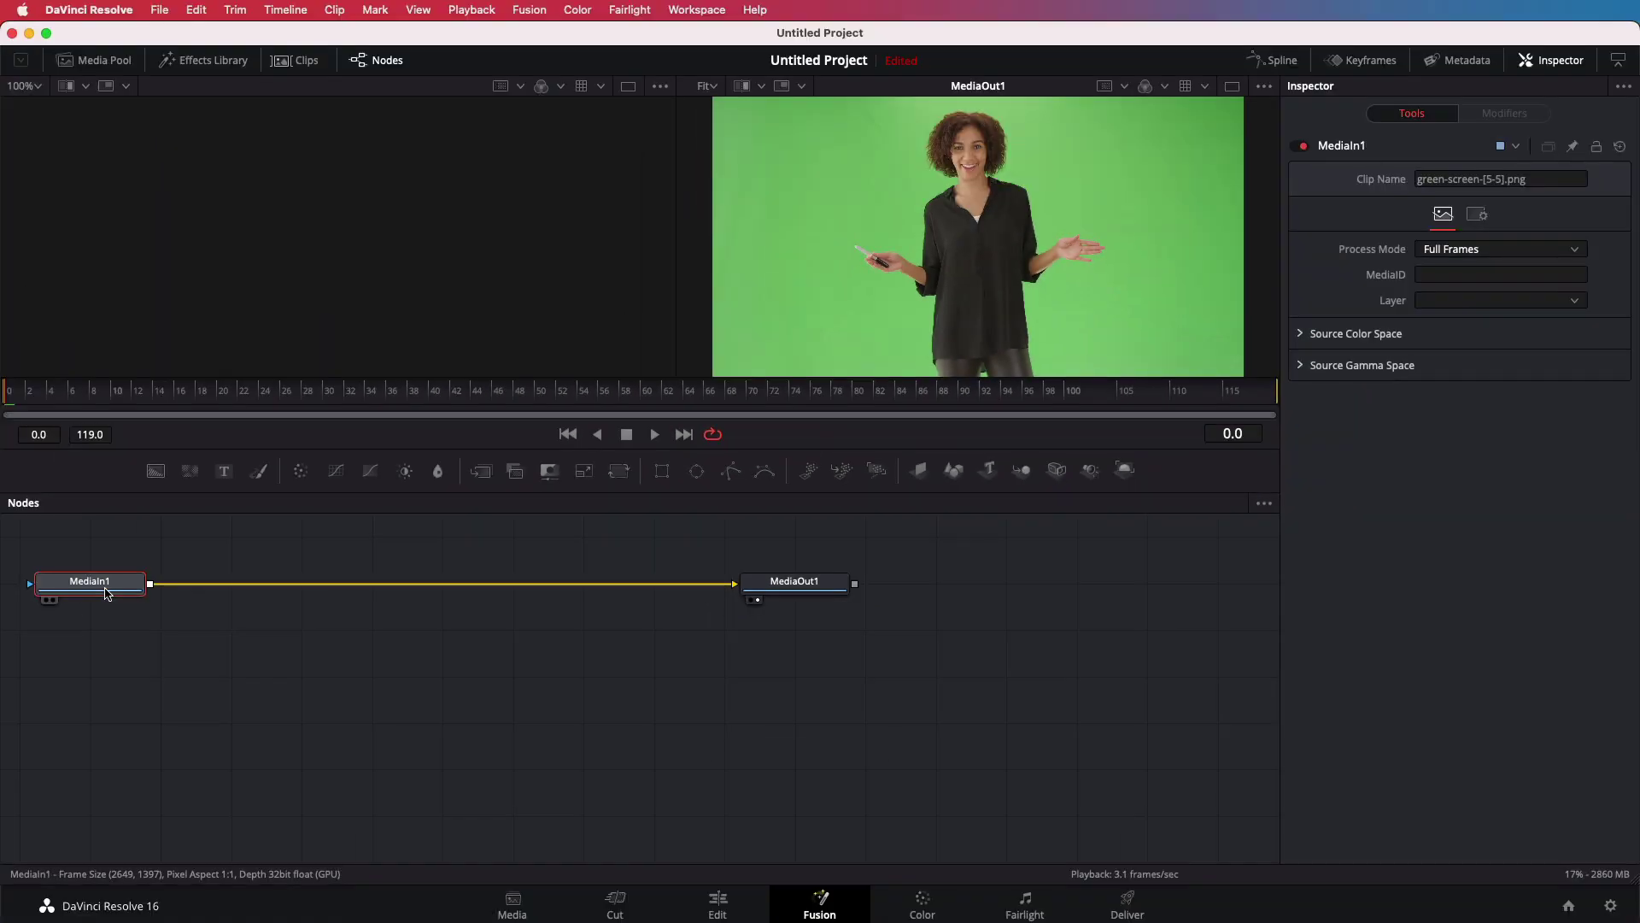
Step: Show MediaIn1 in the left viewer and inspect the MediaOut1 and MediaIn1 node settings
{"action": "key", "text": "1"}
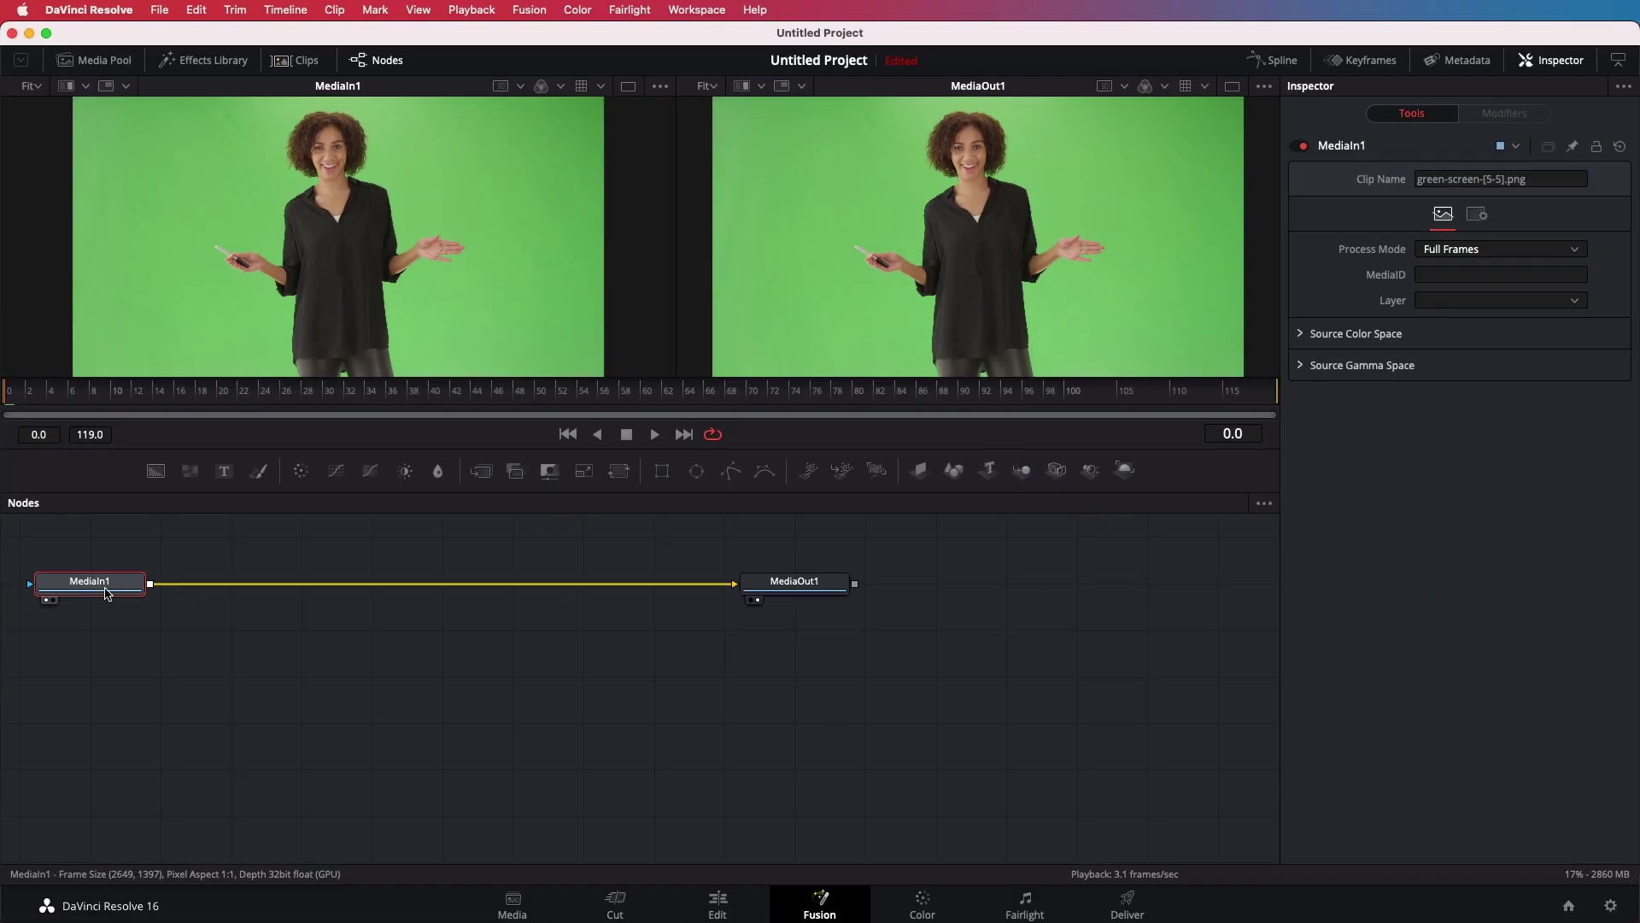
{"action": "left_click", "coordinate": [824, 595]}
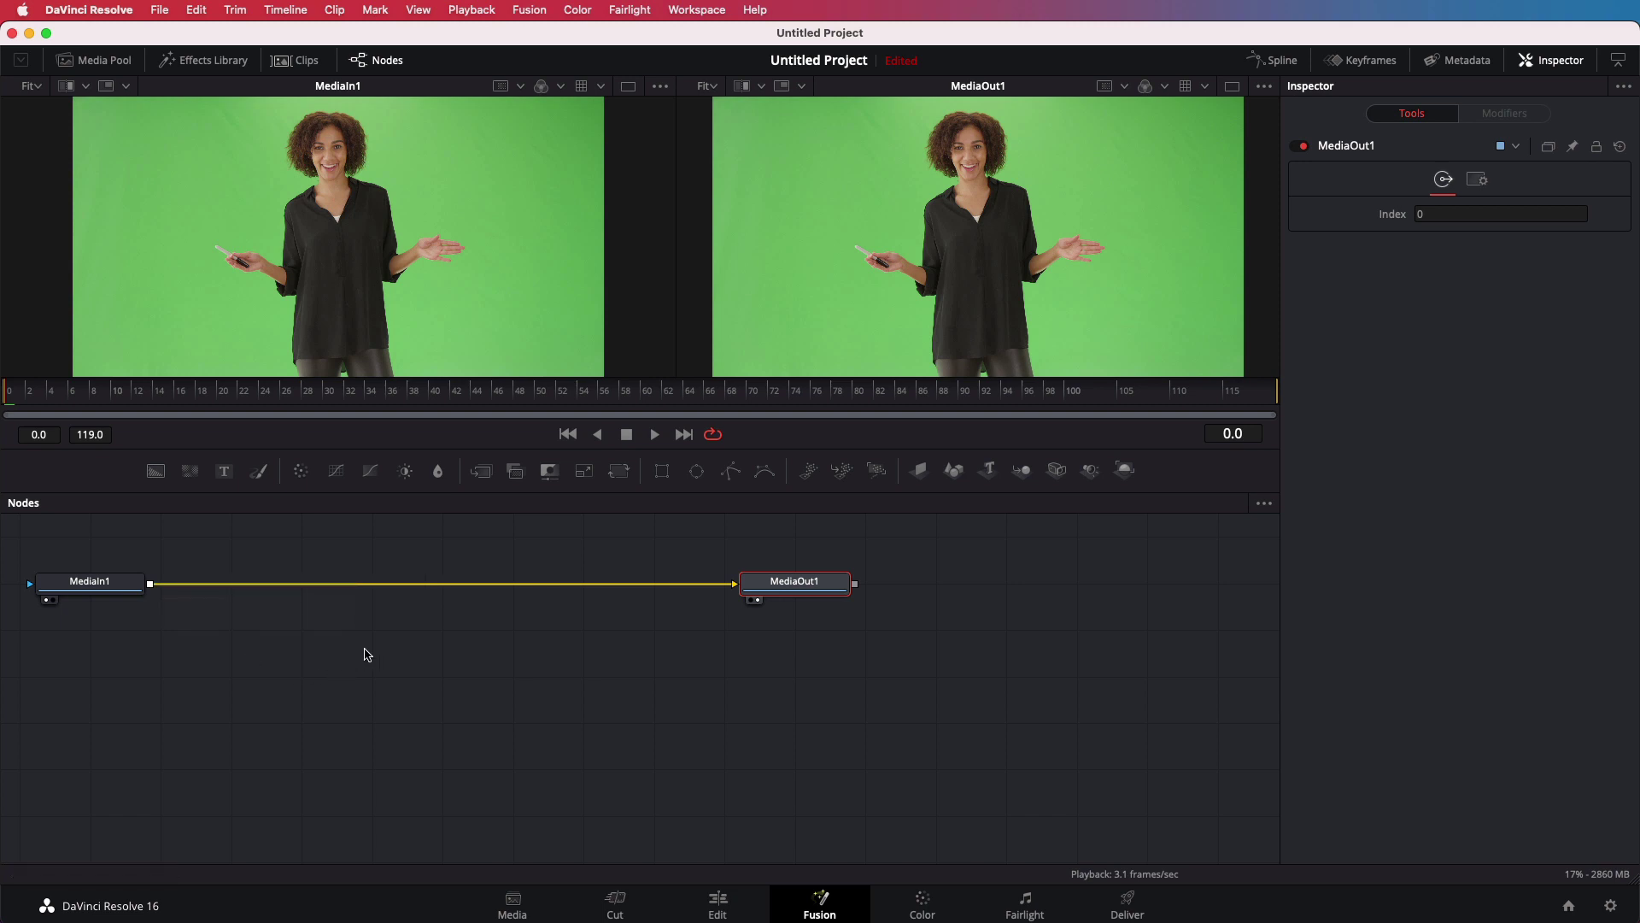
{"action": "left_click", "coordinate": [135, 592]}
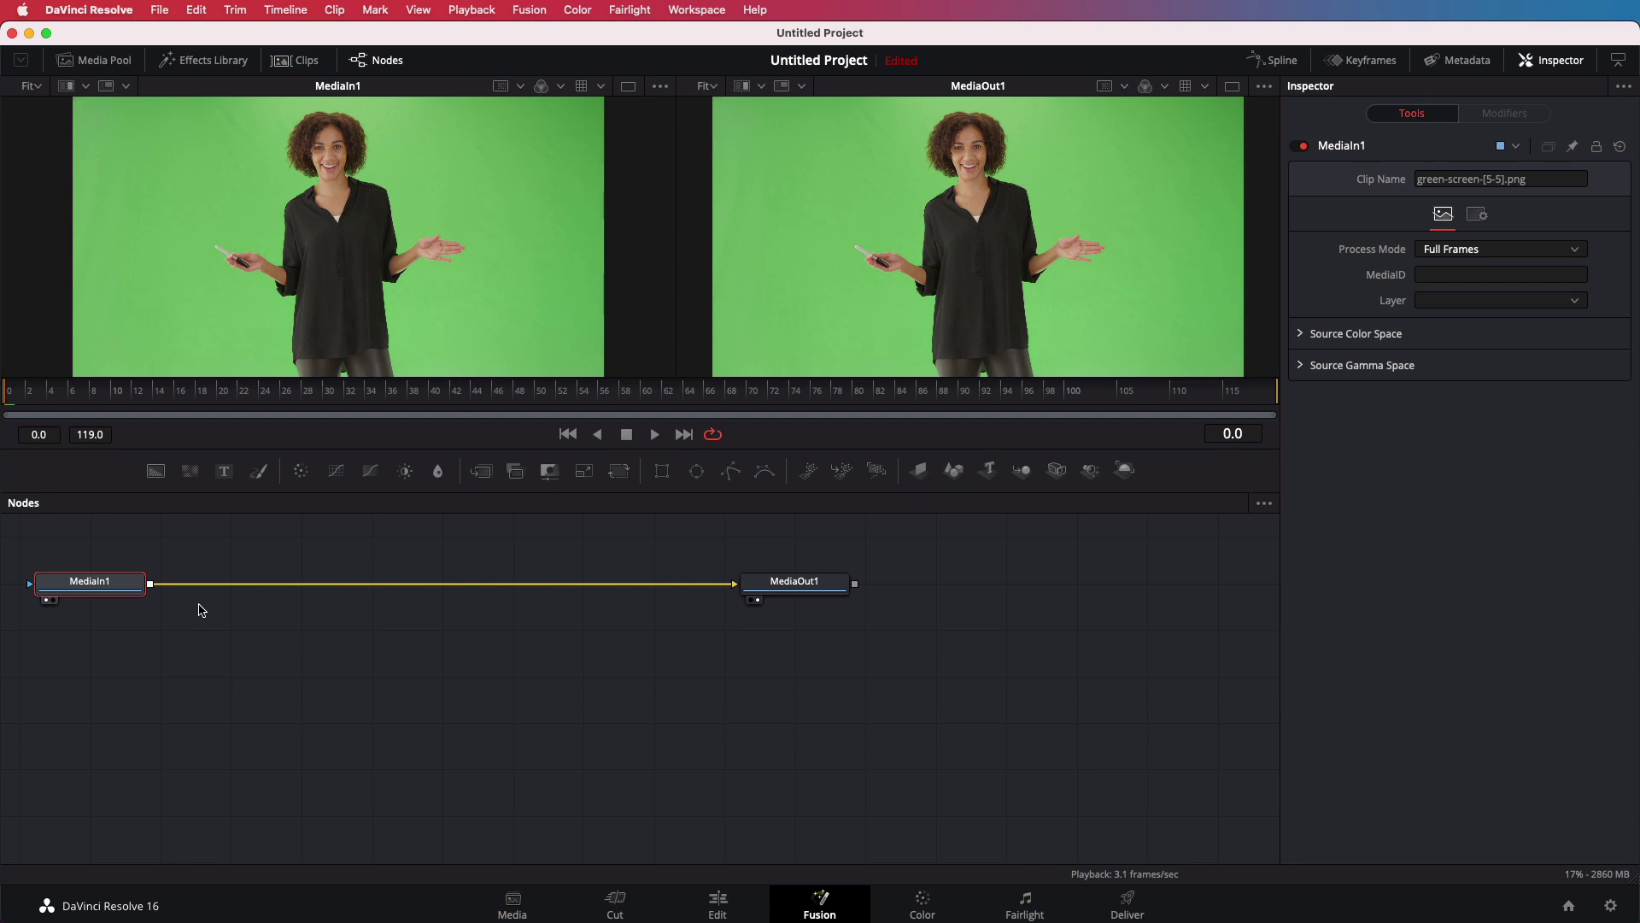
Step: Search 'keye' in Select Tool and add a Delta Keyer node to the comp
{"action": "key", "text": "shift+space"}
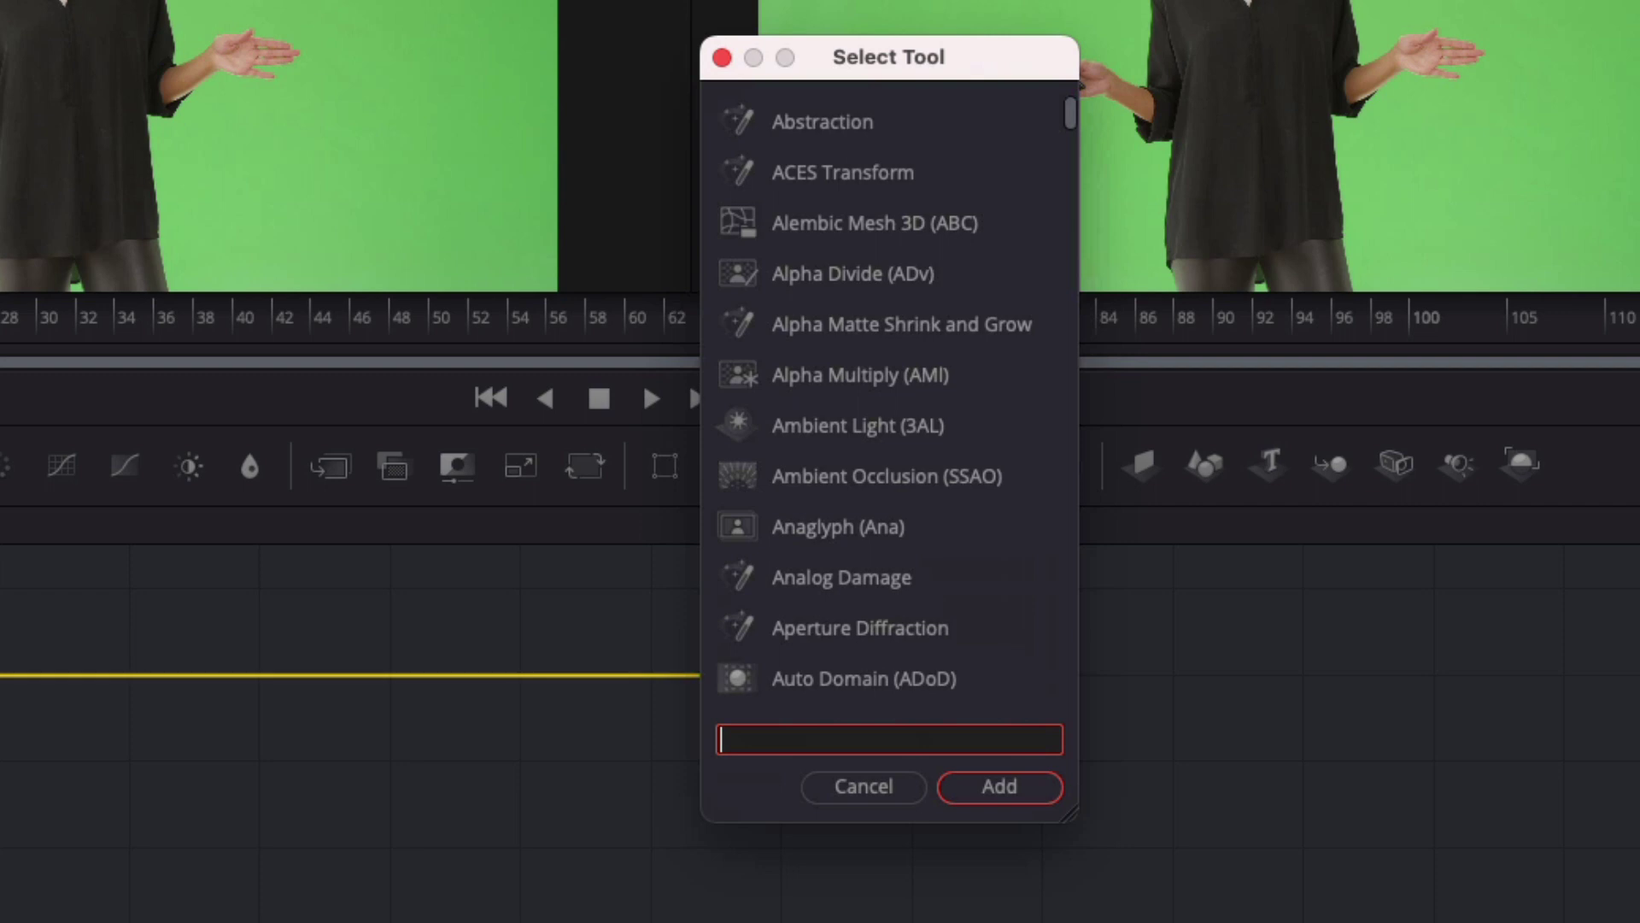
{"action": "type", "text": "keye"}
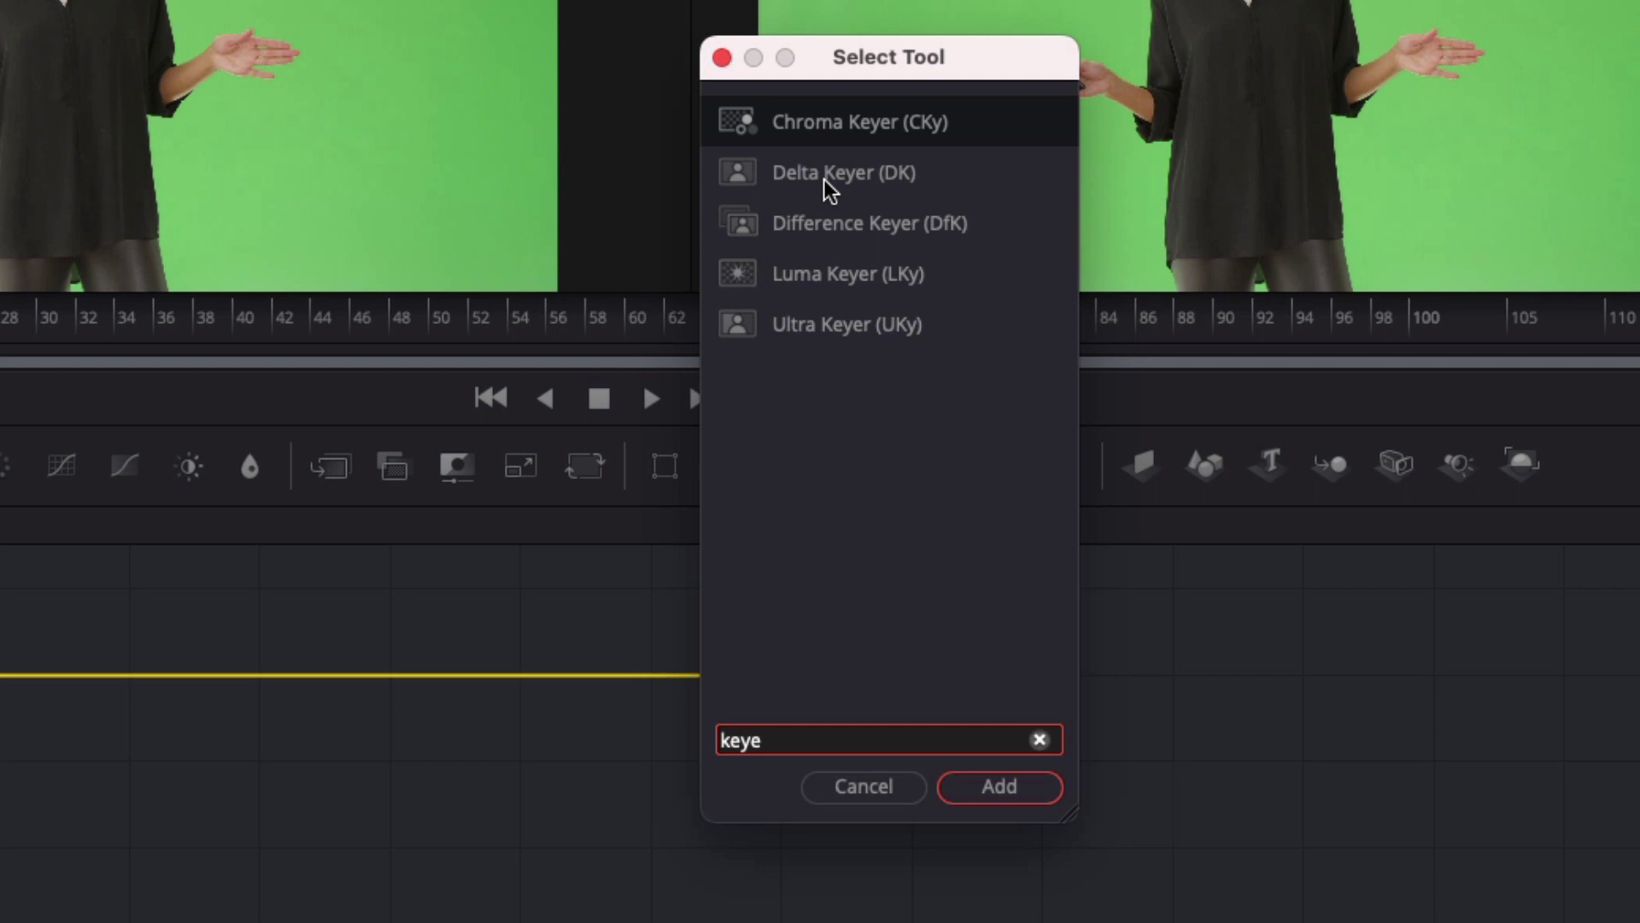
{"action": "left_click", "coordinate": [826, 184]}
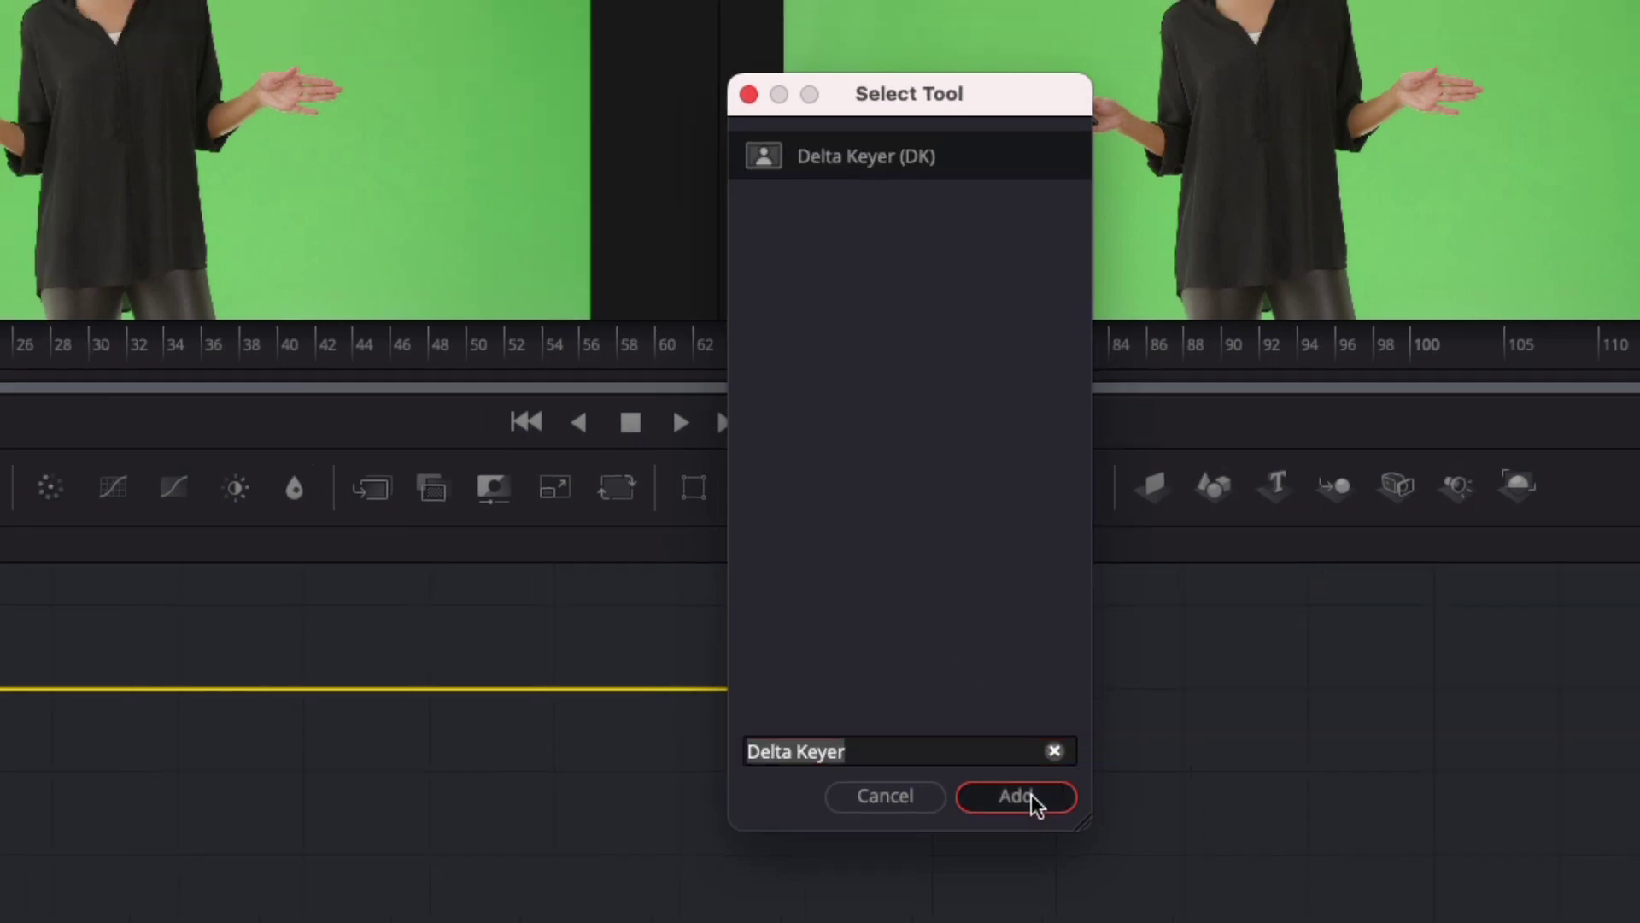
{"action": "left_click", "coordinate": [1032, 795]}
Step: Insert DeltaKeyer1 between MediaIn1 and MediaOut1 and sample the green screen as background colour
{"action": "left_click_drag", "start_coordinate": [259, 800], "coordinate": [471, 792]}
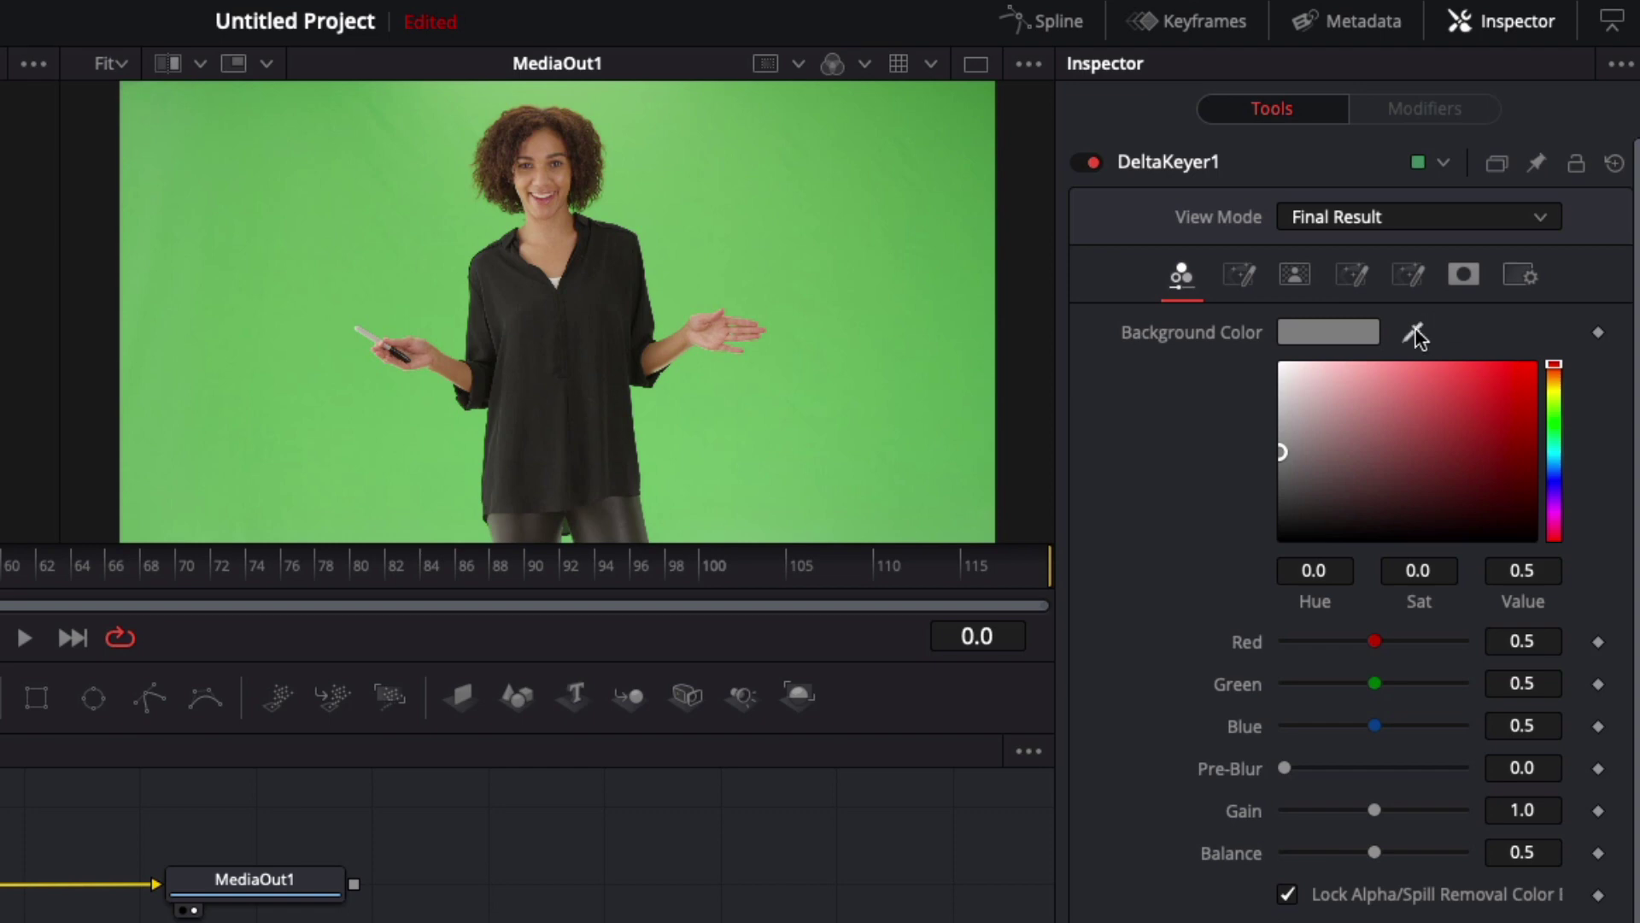
{"action": "left_click_drag", "start_coordinate": [1401, 332], "coordinate": [640, 99]}
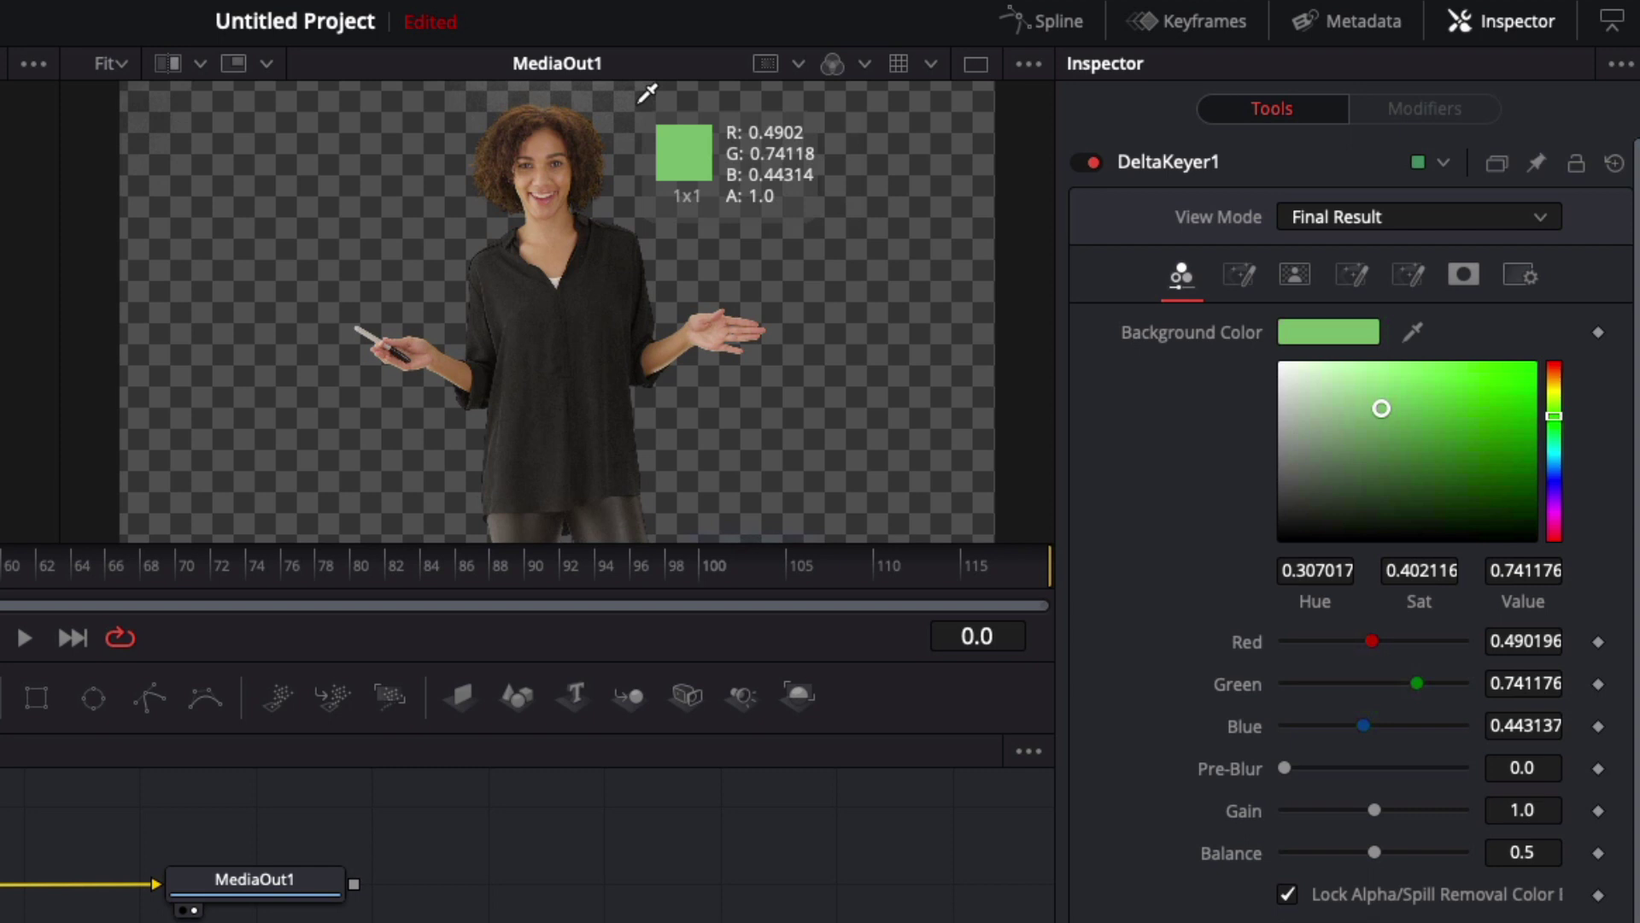
{"action": "mouse_move", "coordinate": [641, 100]}
{"action": "left_mouse_down"}
{"action": "mouse_move", "coordinate": [734, 113]}
{"action": "mouse_move", "coordinate": [625, 97]}
{"action": "left_mouse_up"}
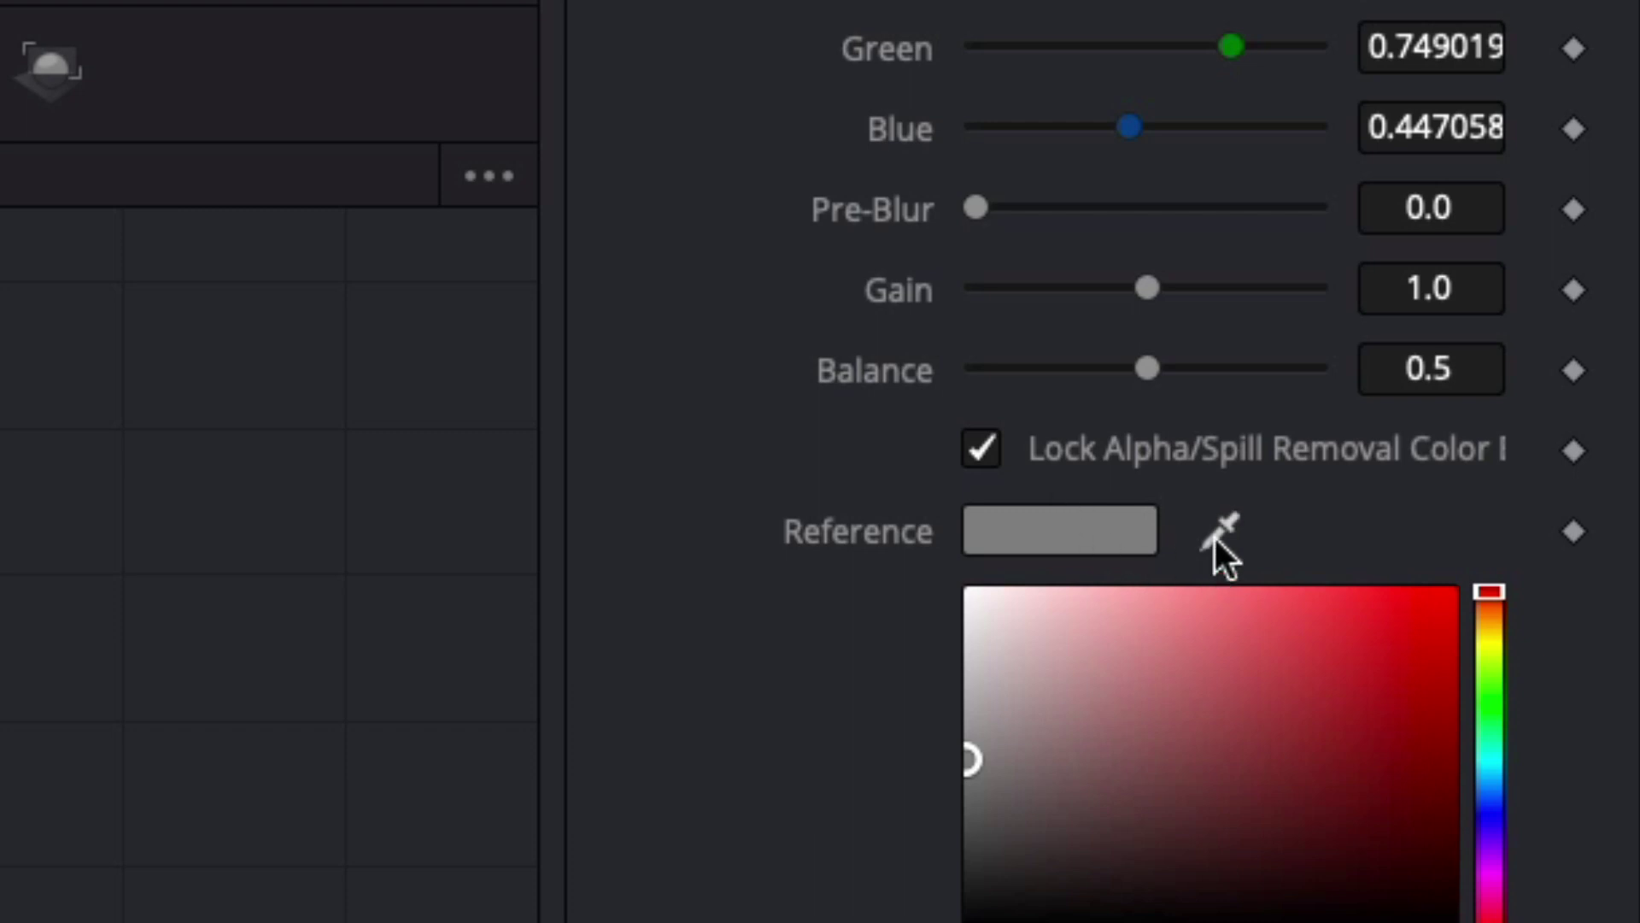
Step: Sample the woman's skin as reference colour, testing Pre-Blur and leaving it at 0
{"action": "mouse_move", "coordinate": [1222, 535]}
{"action": "left_mouse_down"}
{"action": "mouse_move", "coordinate": [1036, 322]}
{"action": "mouse_move", "coordinate": [820, 410]}
{"action": "mouse_move", "coordinate": [863, 443]}
{"action": "mouse_move", "coordinate": [873, 516]}
{"action": "mouse_move", "coordinate": [850, 588]}
{"action": "mouse_move", "coordinate": [883, 653]}
{"action": "mouse_move", "coordinate": [912, 668]}
{"action": "mouse_move", "coordinate": [710, 696]}
{"action": "mouse_move", "coordinate": [695, 647]}
{"action": "mouse_move", "coordinate": [692, 666]}
{"action": "left_mouse_up"}
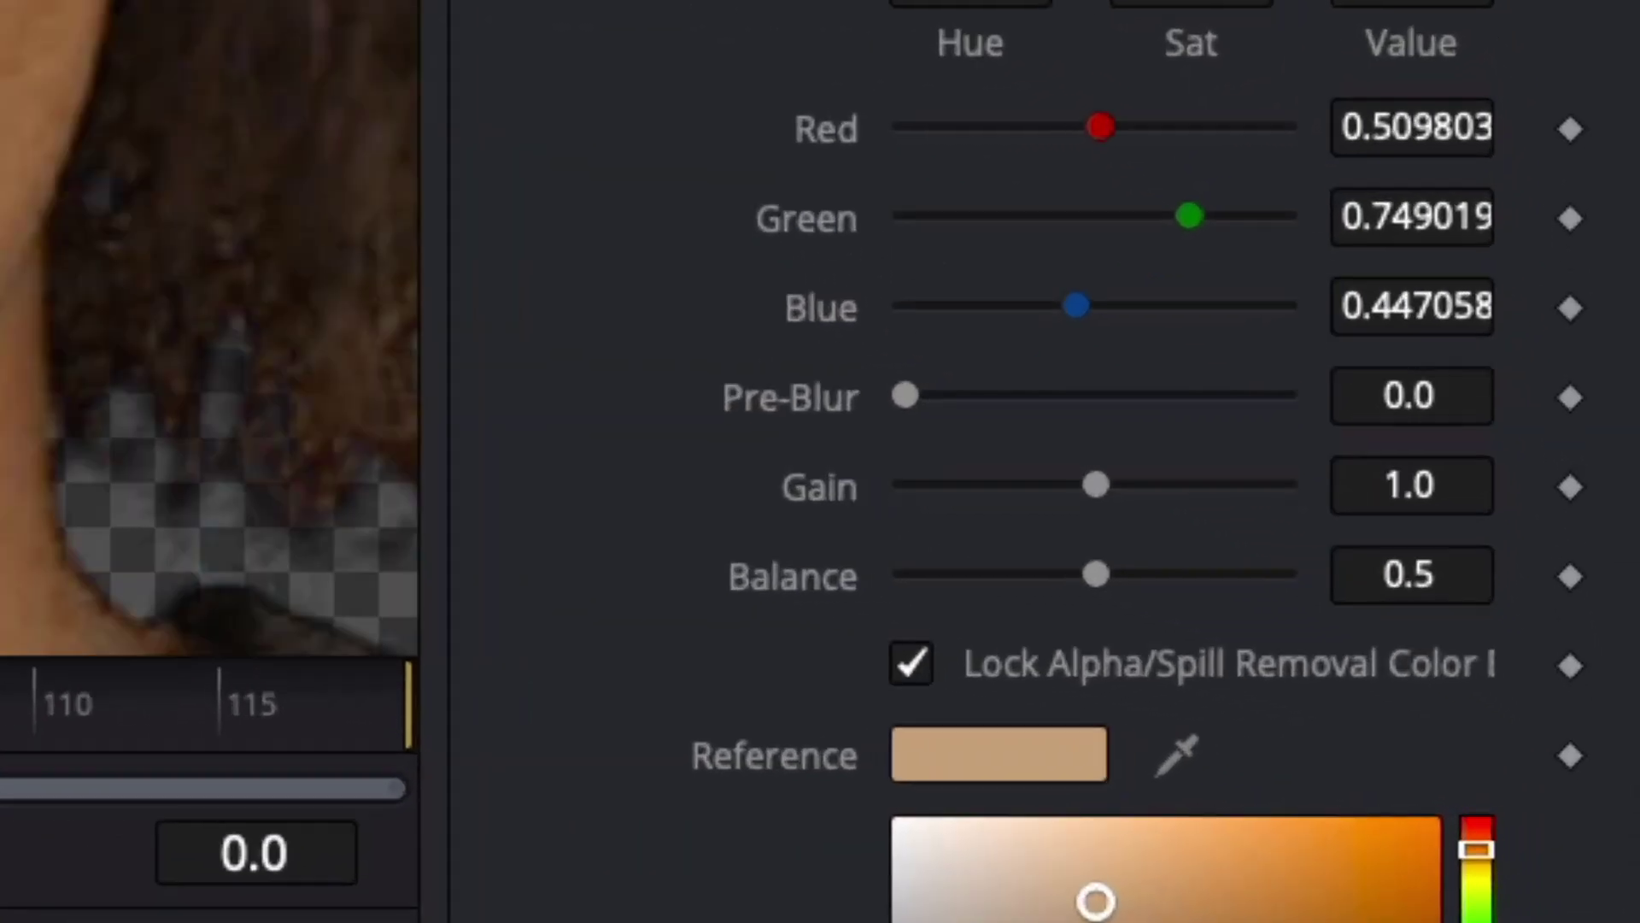
{"action": "scroll", "coordinate": [952, 490], "scroll_direction": "up", "scroll_amount": 3}
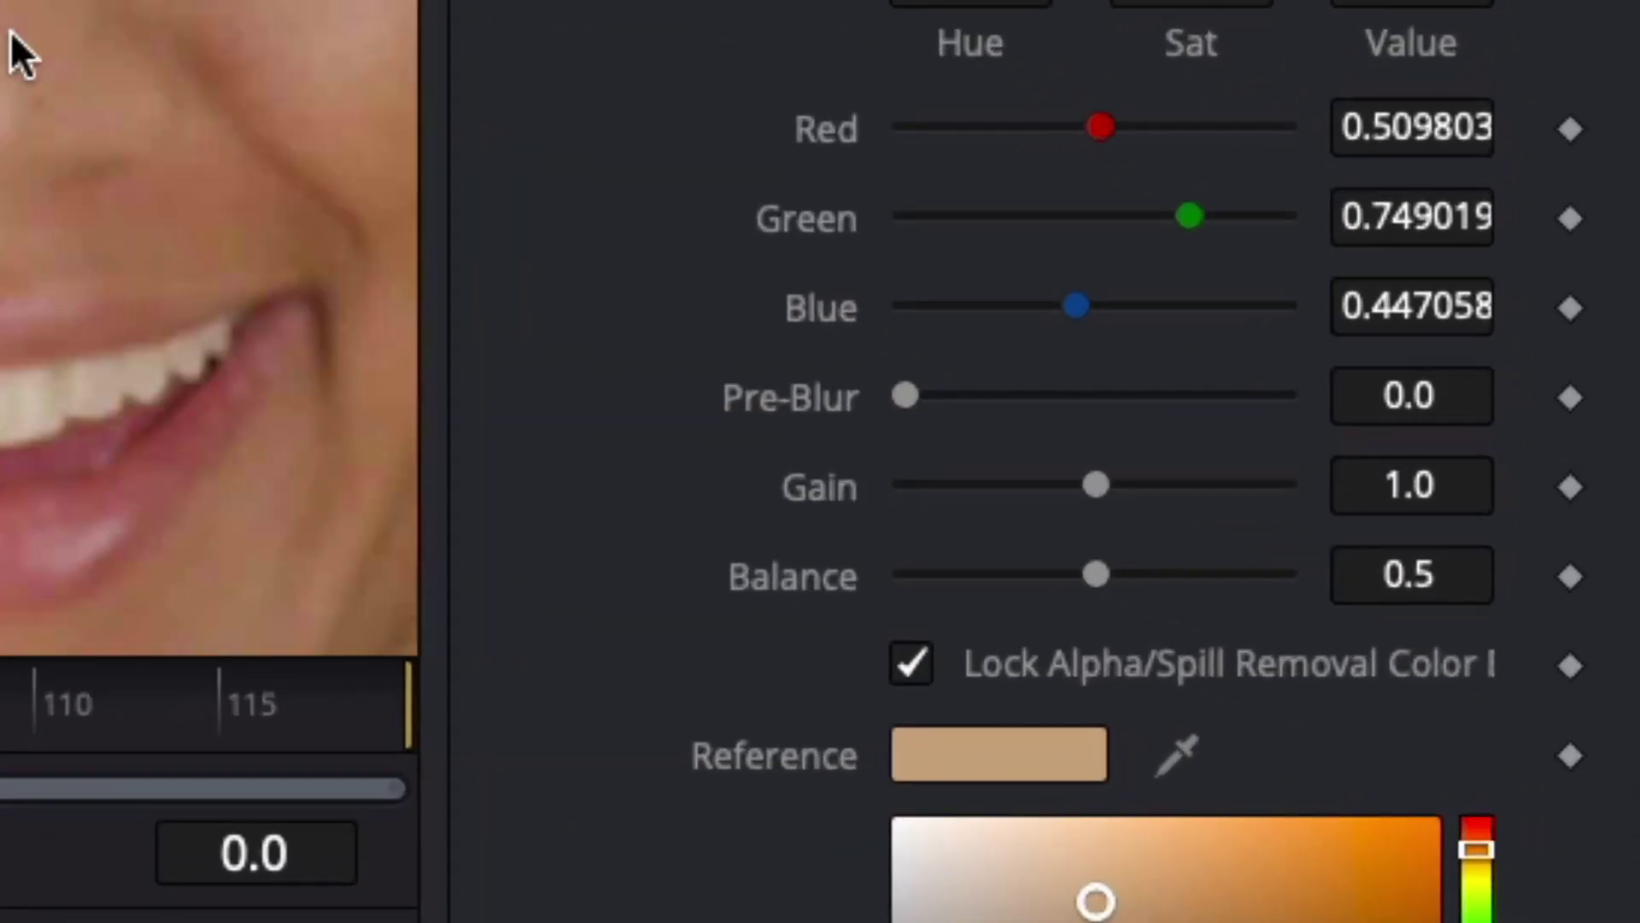
{"action": "scroll", "coordinate": [34, 176], "scroll_direction": "up", "scroll_amount": 3}
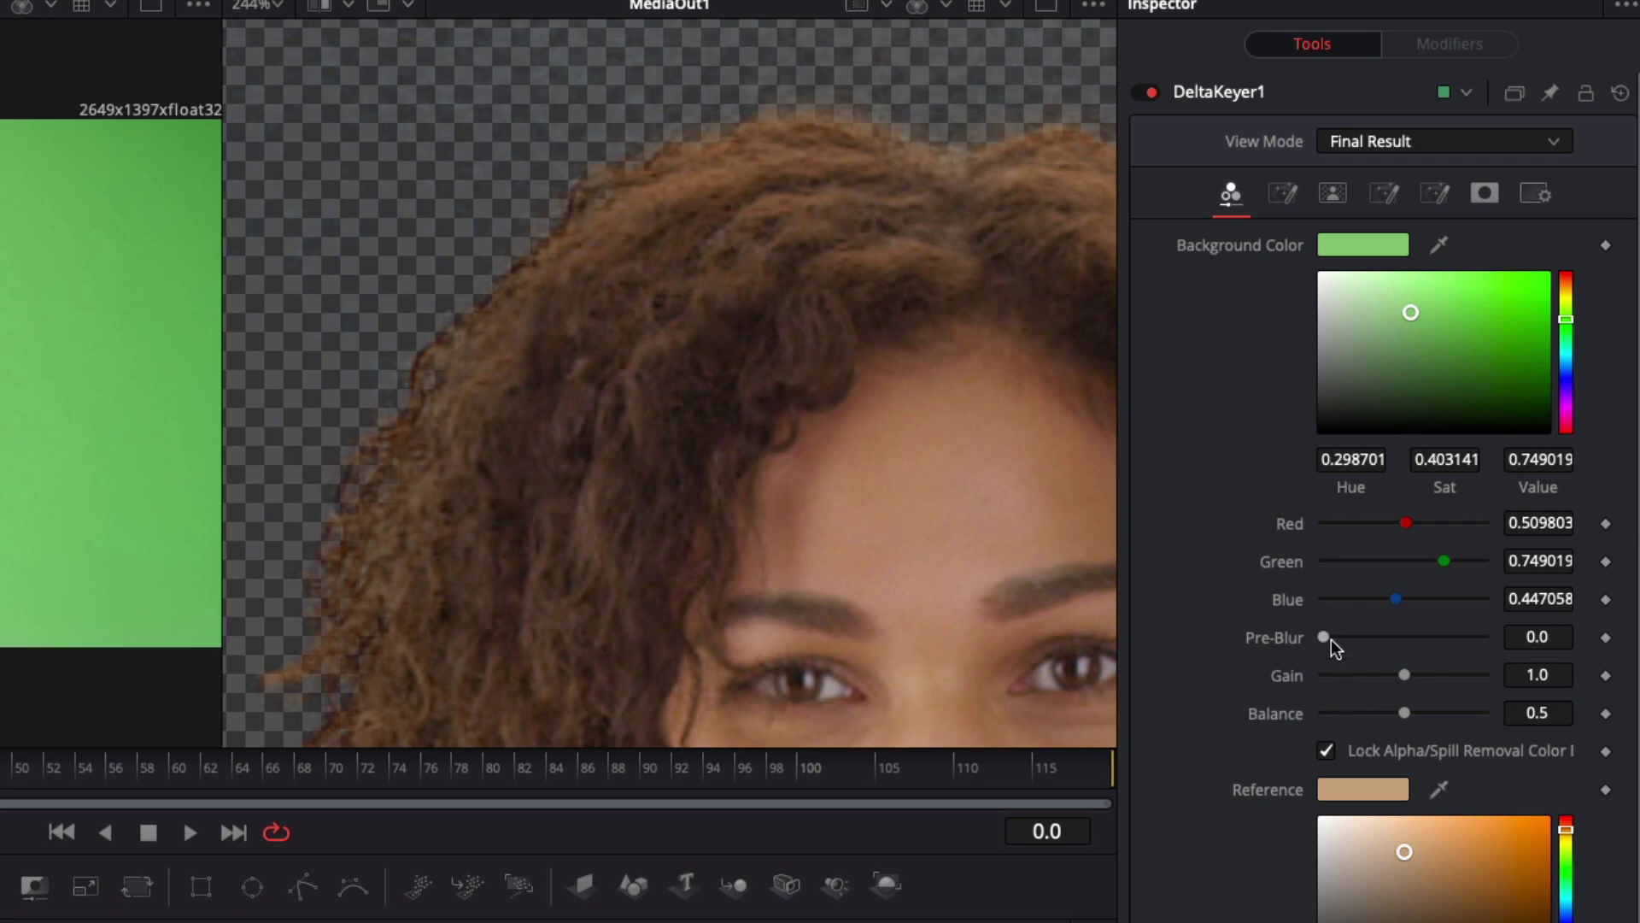
{"action": "left_click_drag", "start_coordinate": [1324, 637], "coordinate": [1417, 639]}
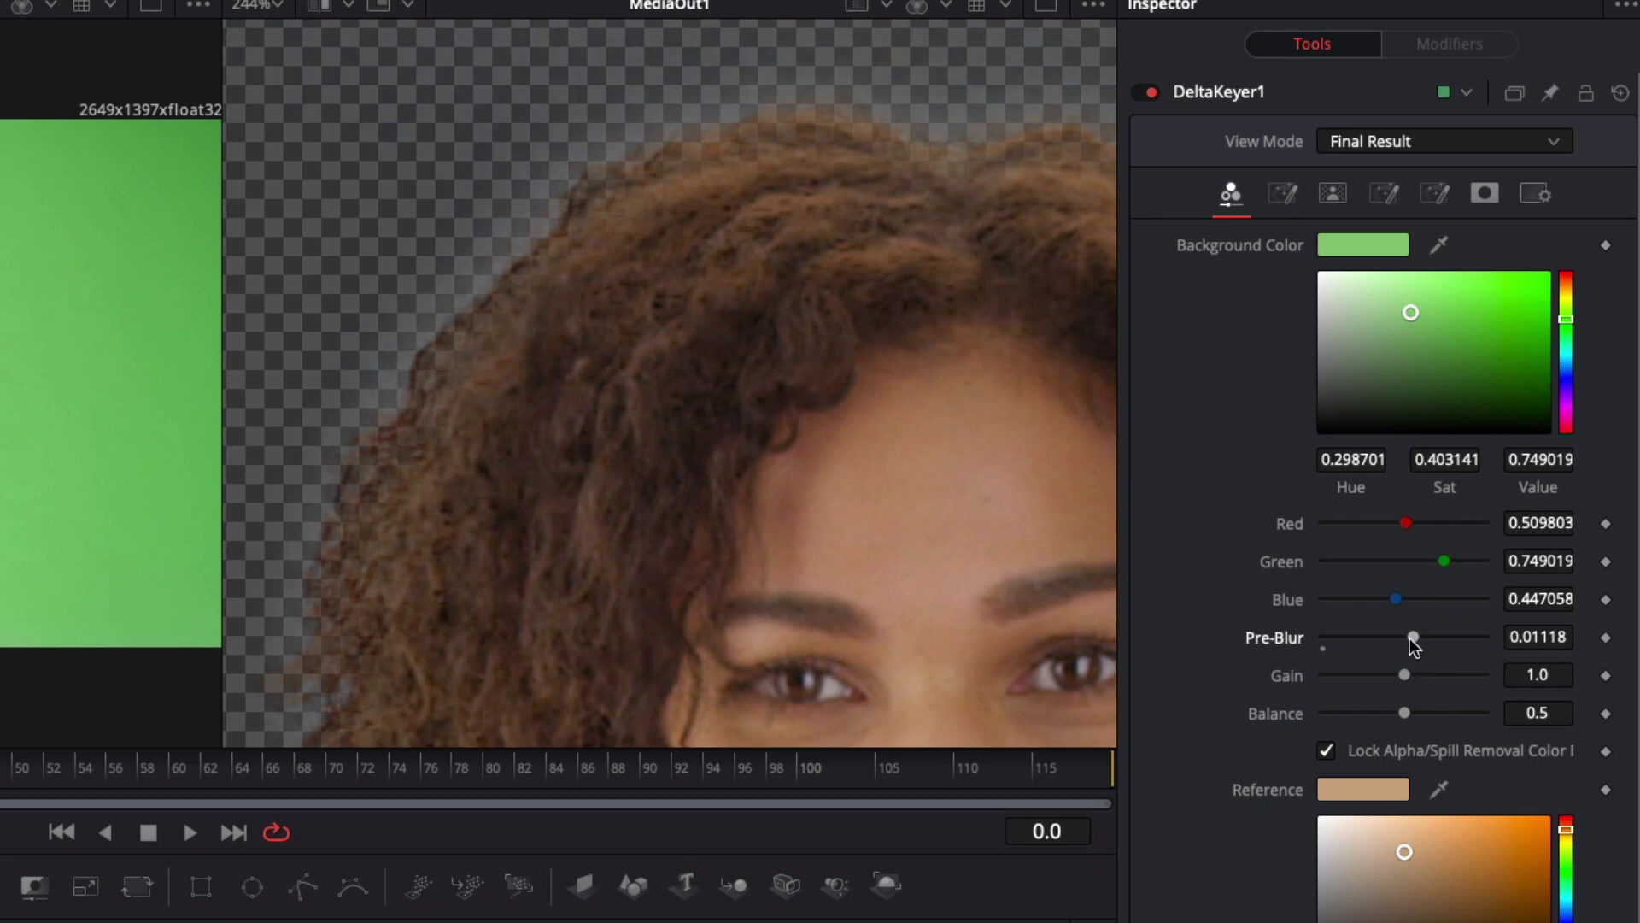
{"action": "left_click_drag", "start_coordinate": [1413, 637], "coordinate": [1307, 638]}
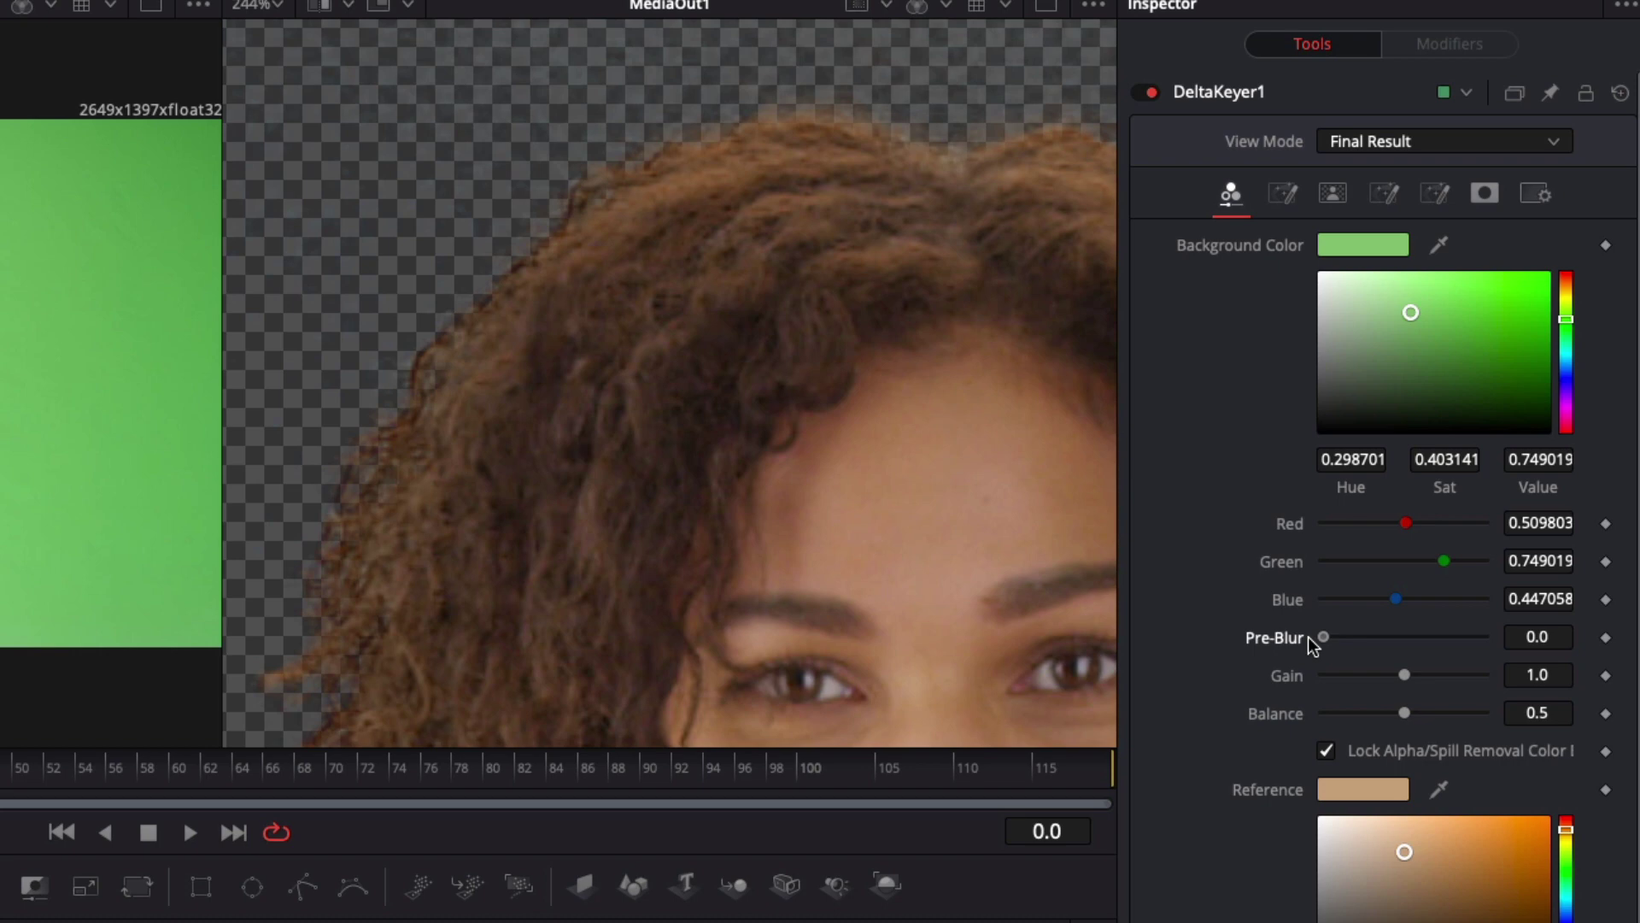
Step: Save the keyed viewer frame to the Desktop as out.png in PNG format
{"action": "right_click", "coordinate": [714, 439]}
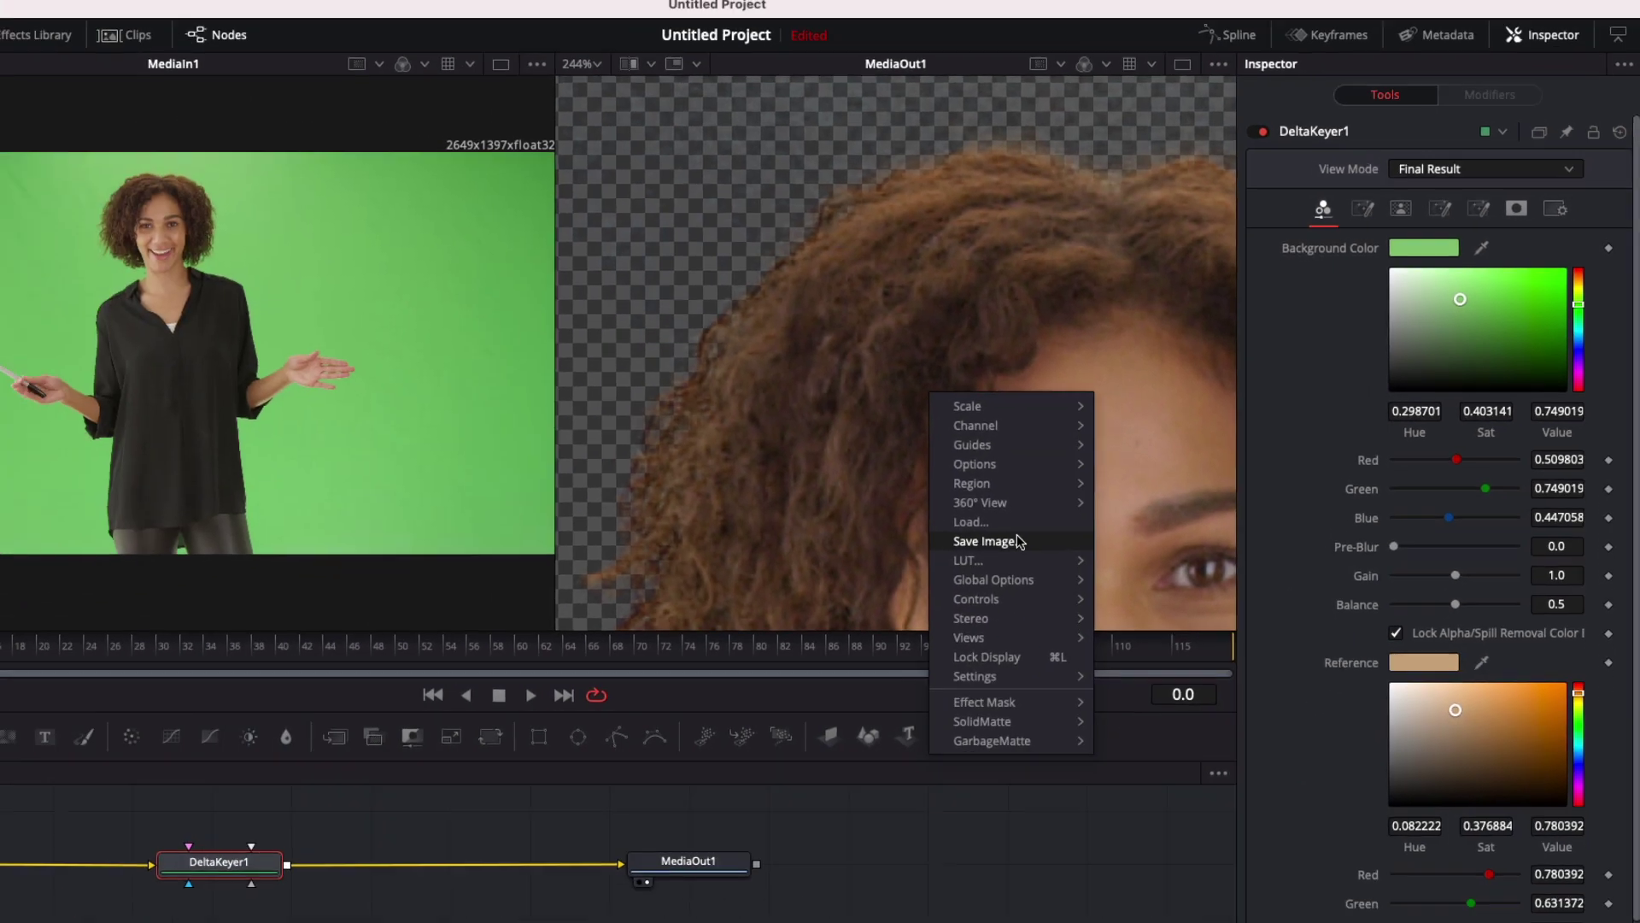
{"action": "left_click", "coordinate": [820, 629]}
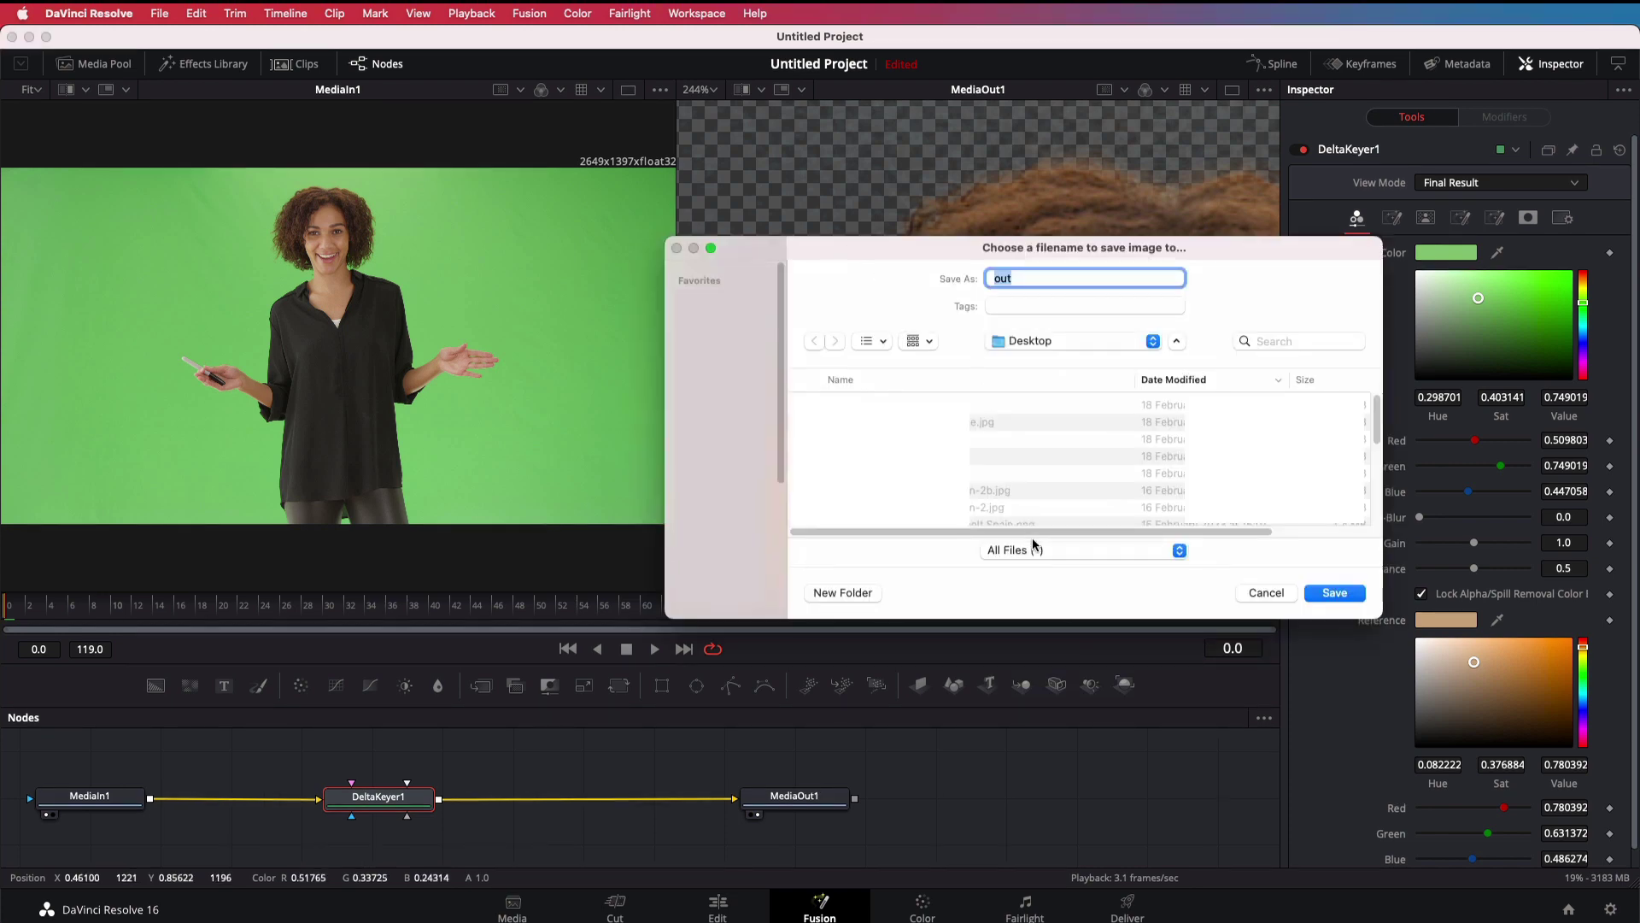
{"action": "left_click", "coordinate": [1043, 550]}
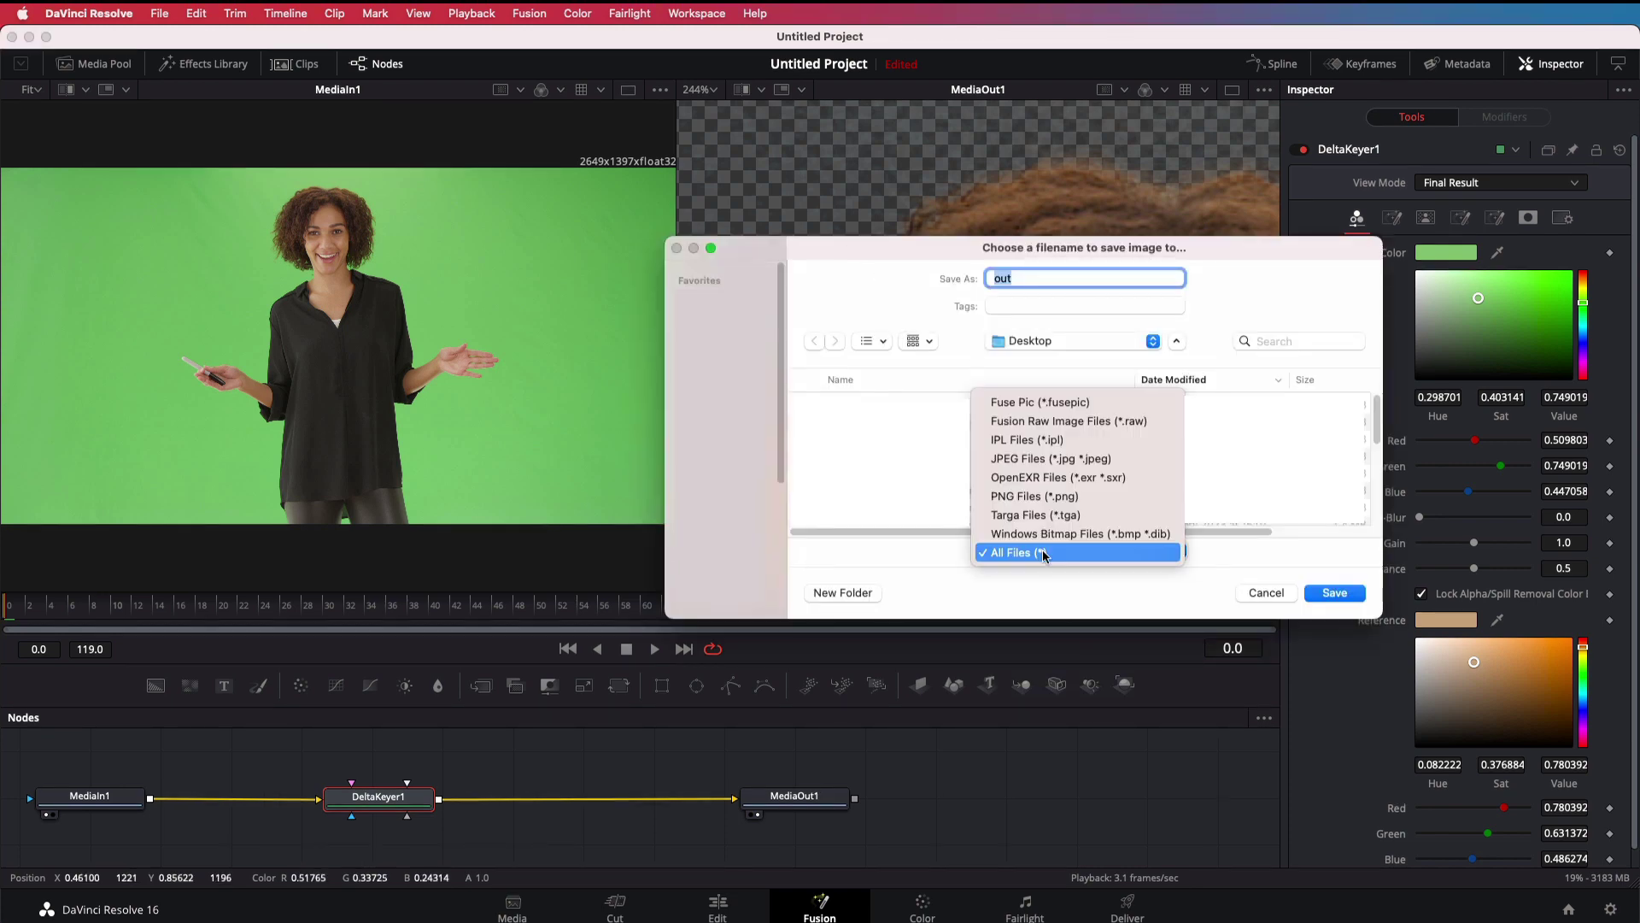
{"action": "left_click", "coordinate": [1072, 496]}
{"action": "left_click", "coordinate": [1051, 279]}
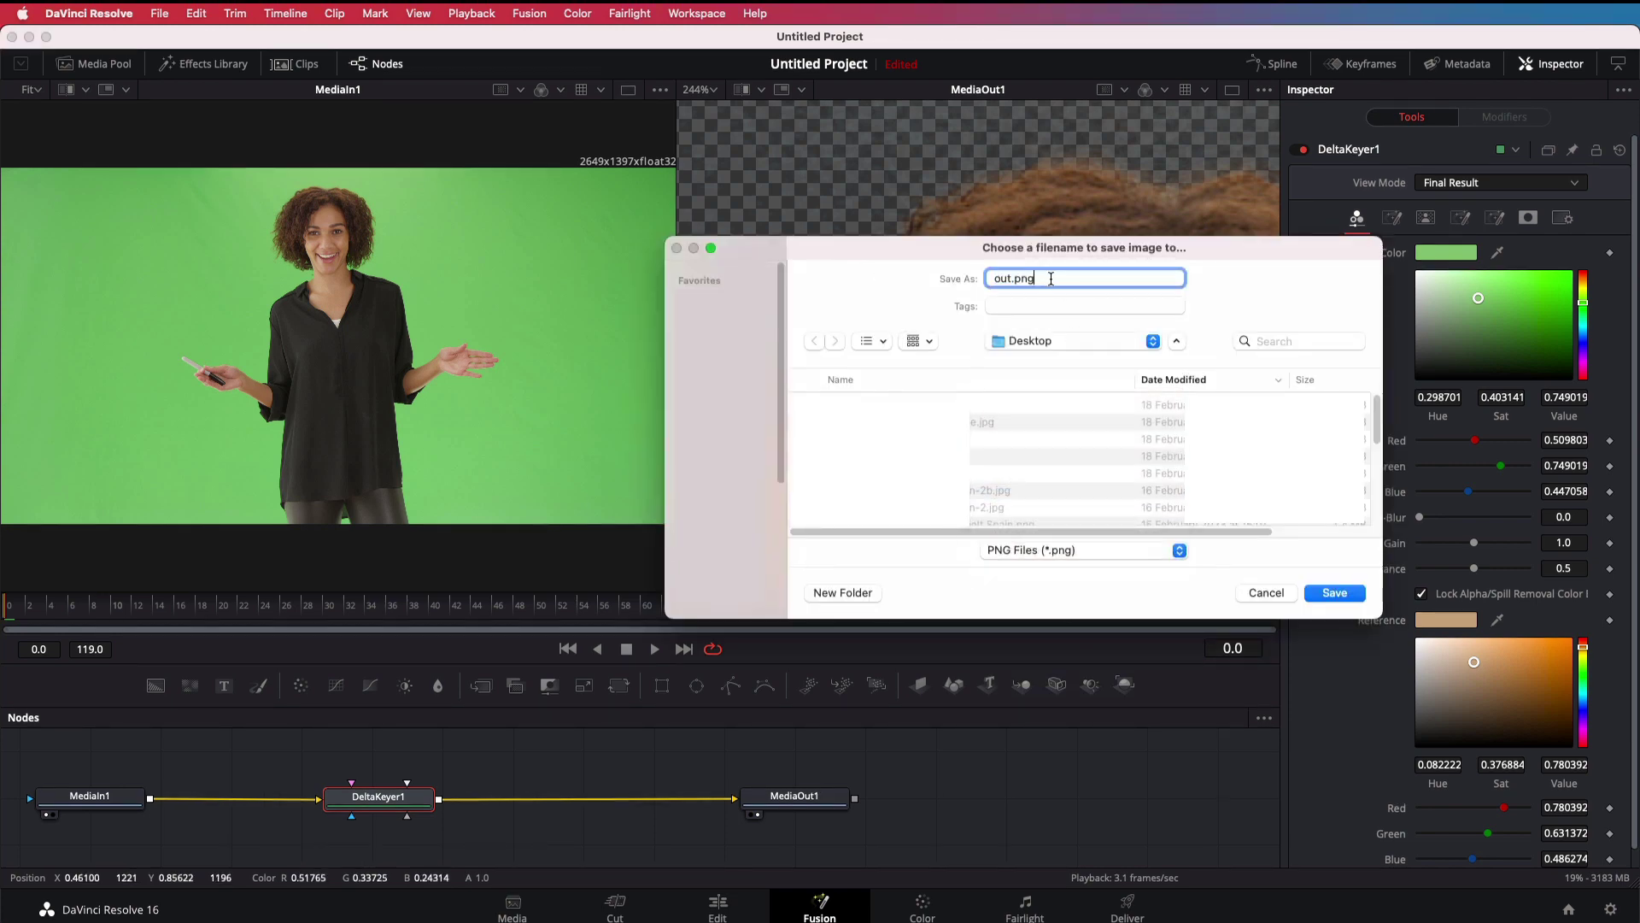
{"action": "left_click", "coordinate": [1335, 593]}
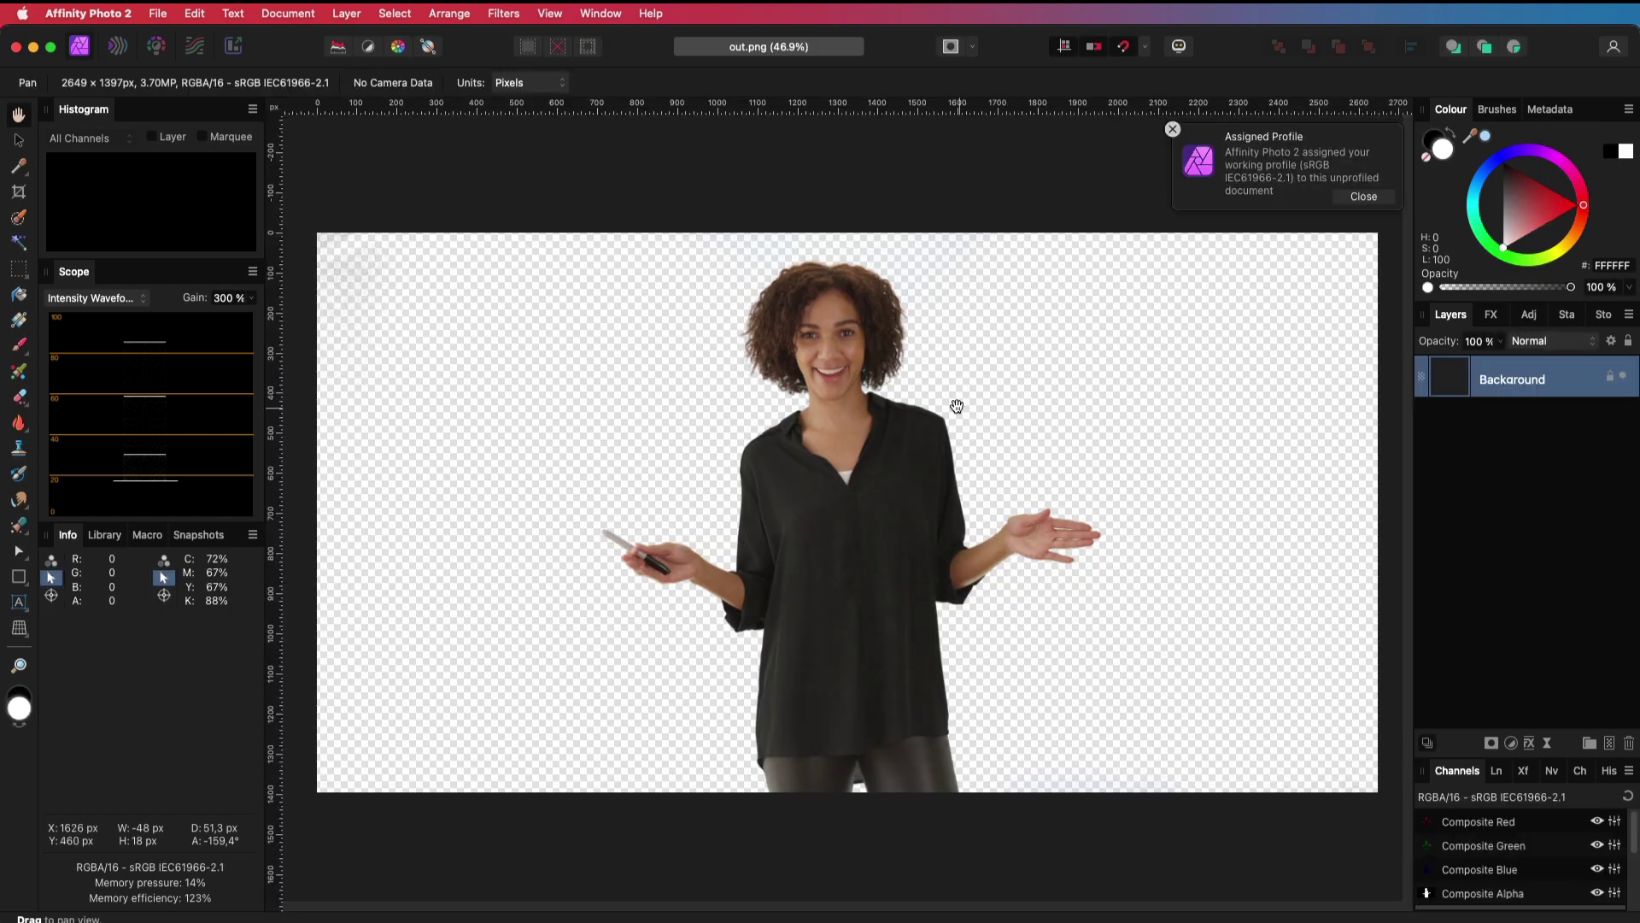
Step: Add a new fill layer below the Background layer and colour it orange (FF8900)
{"action": "left_click", "coordinate": [1170, 130]}
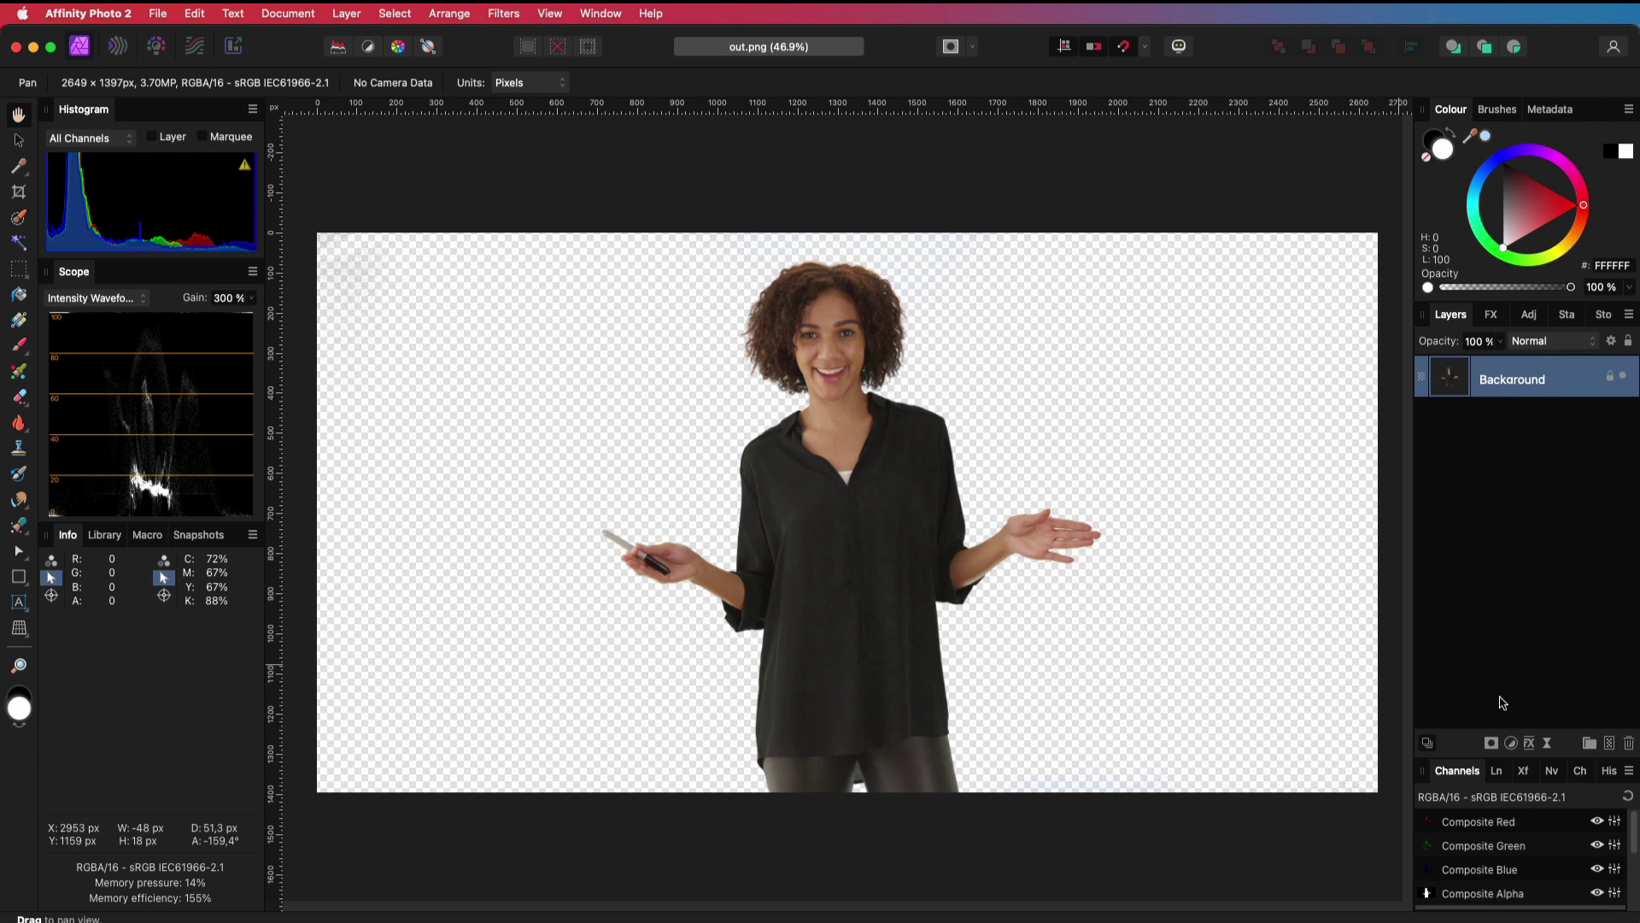
{"action": "key", "text": "super+shift+f"}
{"action": "left_click_drag", "start_coordinate": [1506, 379], "coordinate": [1506, 467]}
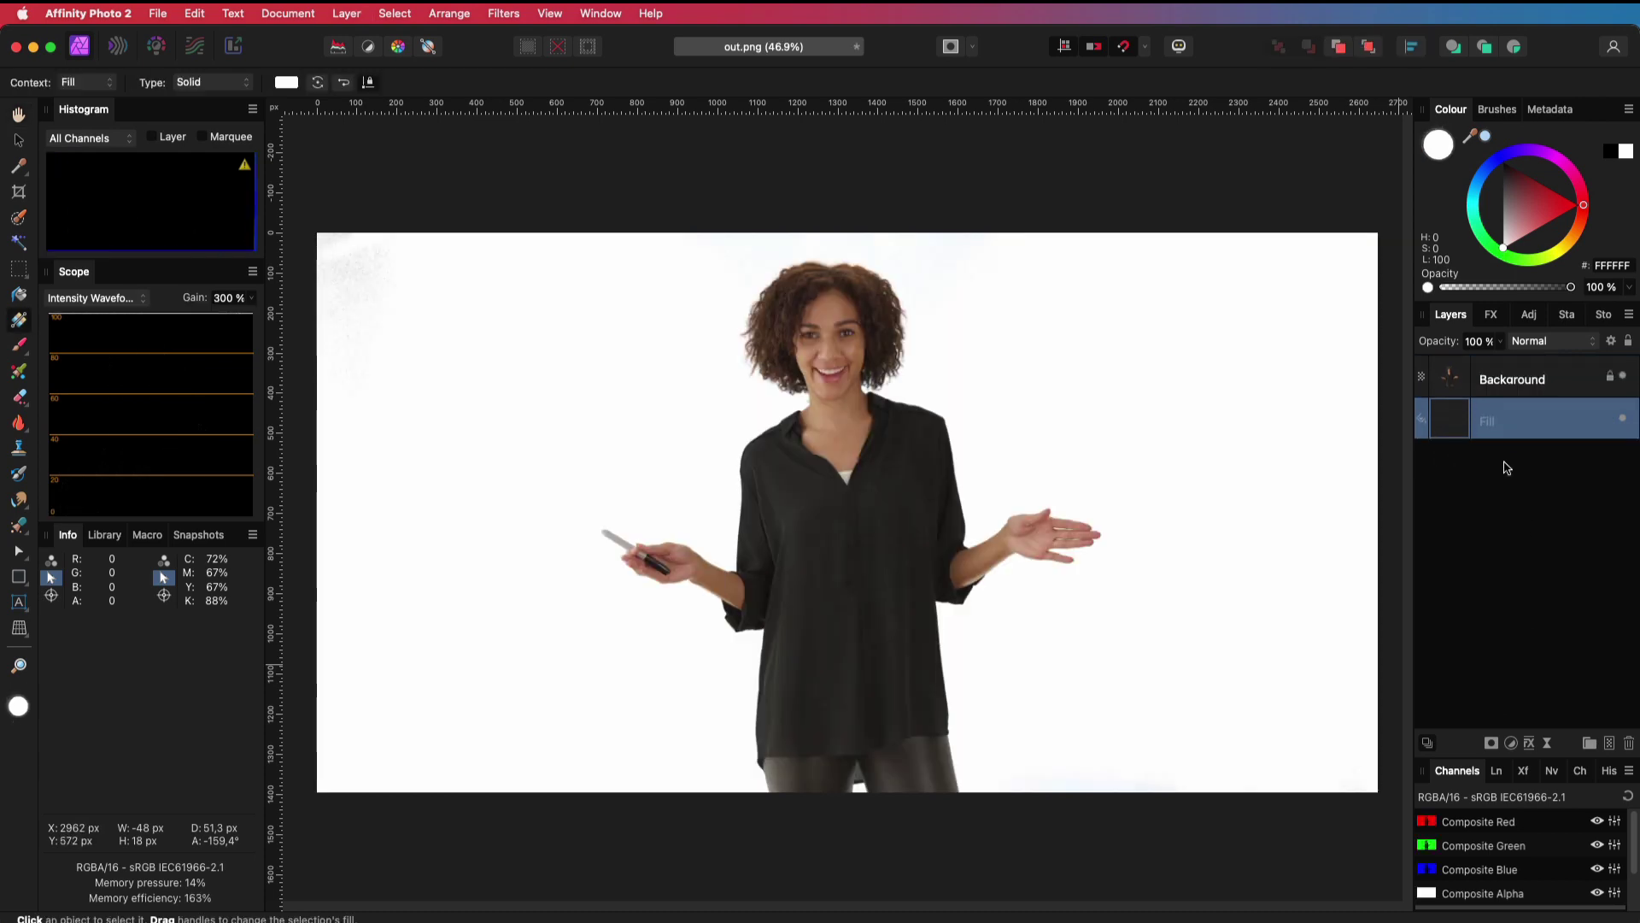
{"action": "left_click", "coordinate": [1580, 230]}
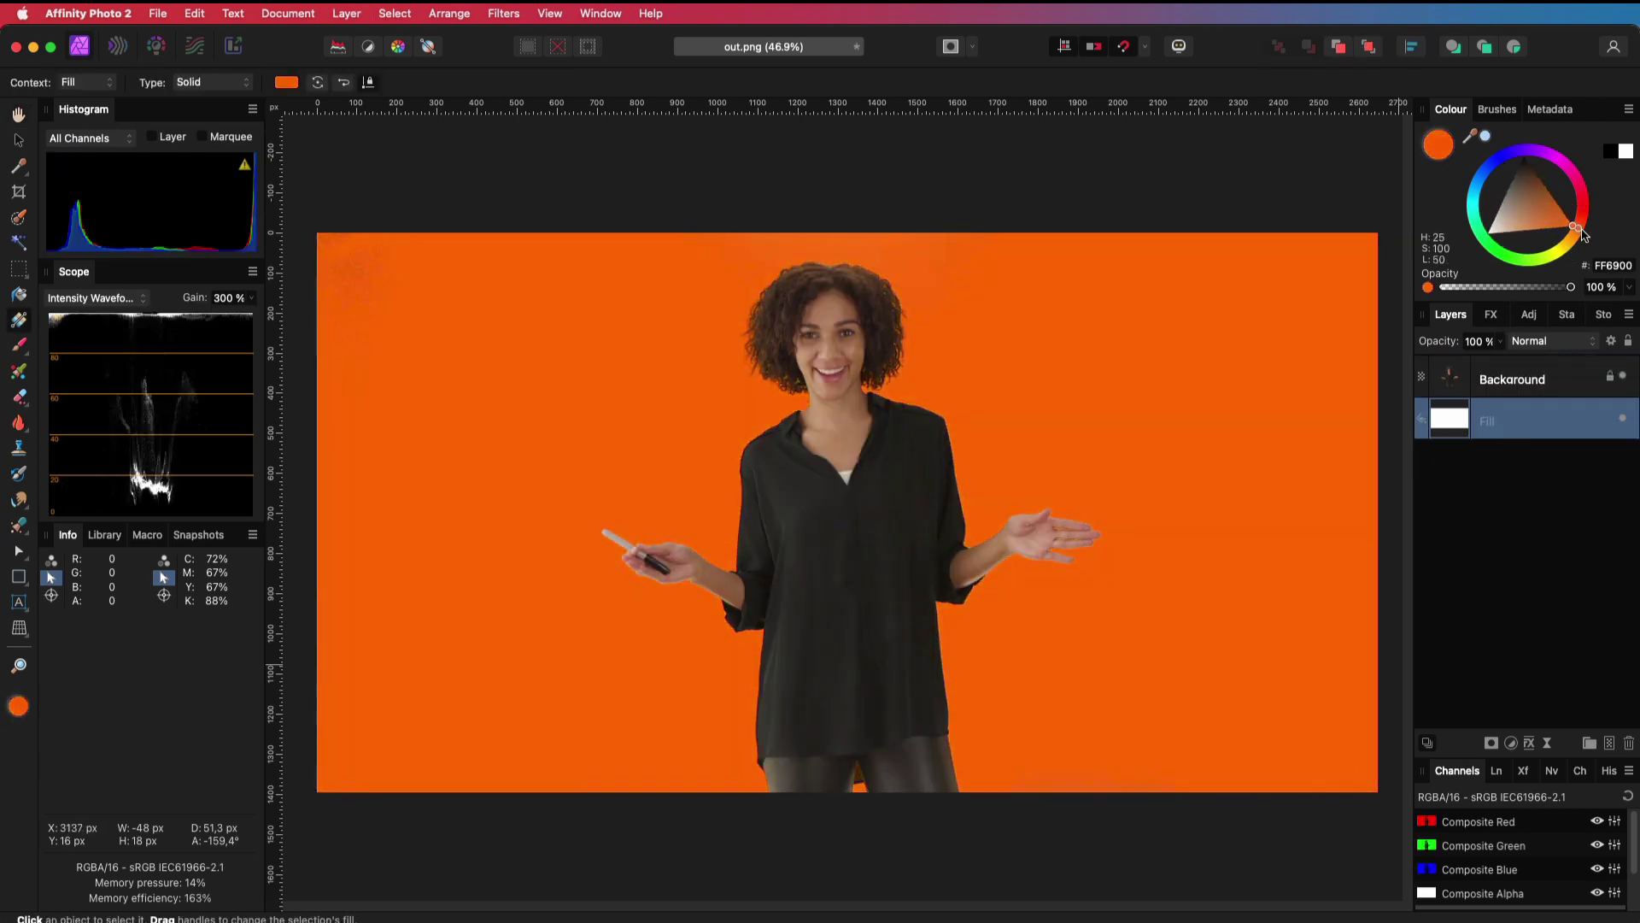
{"action": "mouse_move", "coordinate": [1583, 235]}
{"action": "left_mouse_down"}
{"action": "mouse_move", "coordinate": [1546, 270]}
{"action": "mouse_move", "coordinate": [1586, 224]}
{"action": "mouse_move", "coordinate": [1570, 168]}
{"action": "mouse_move", "coordinate": [1584, 243]}
{"action": "left_mouse_up"}
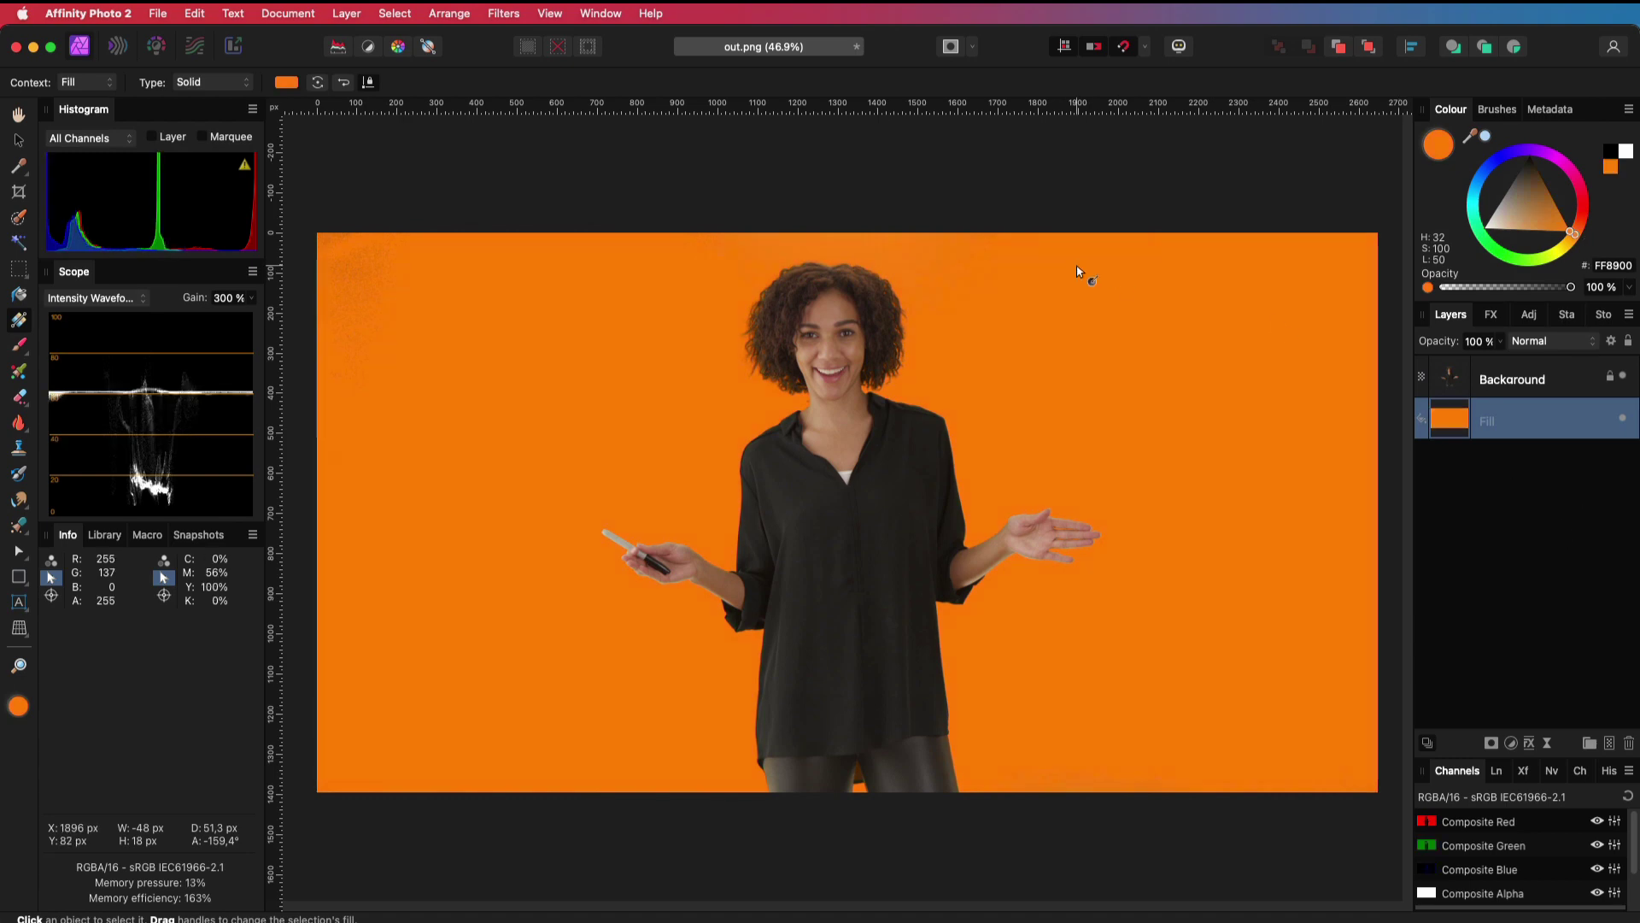